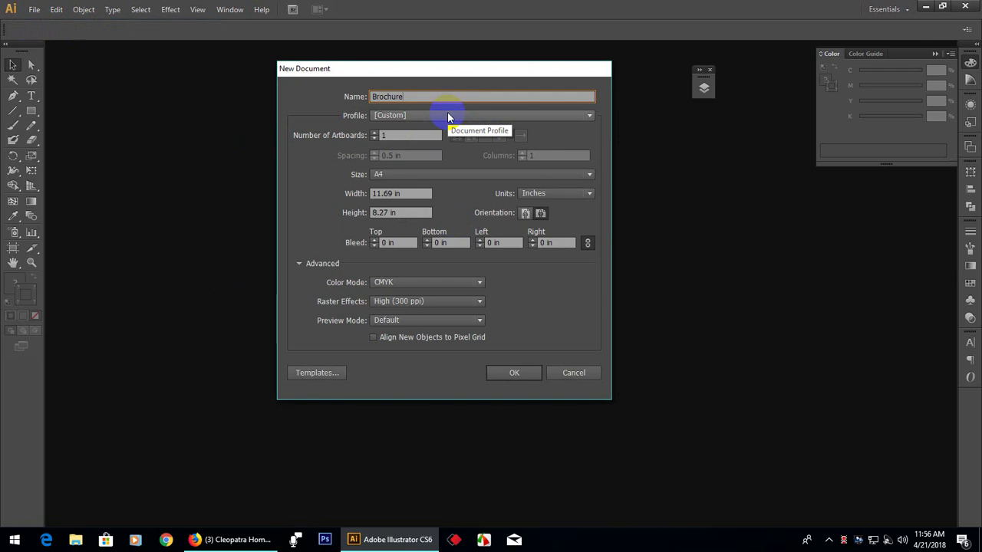
Create a landscape A4 document named "Brochure 3 fly" with two artboards.
{"action": "type", "text": "3 "}
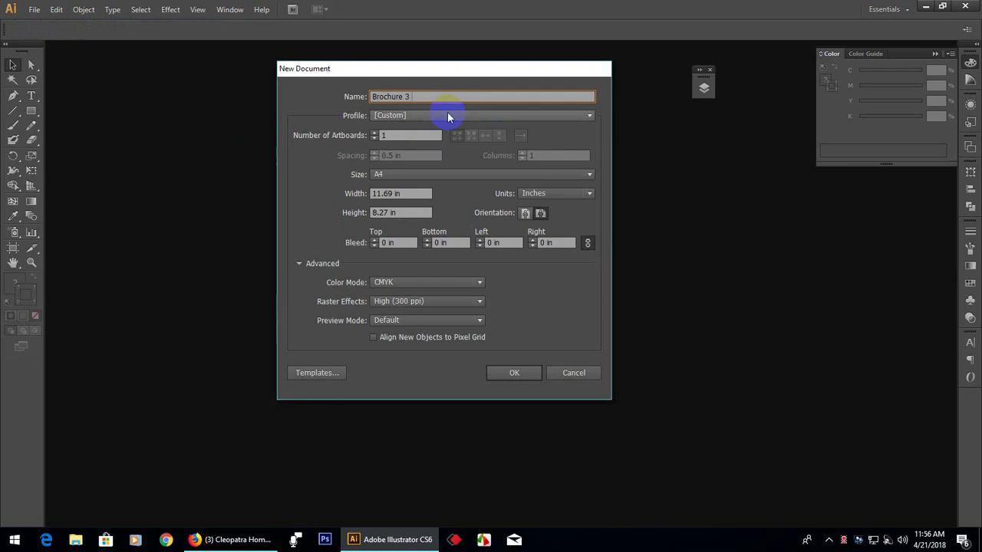
{"action": "type", "text": "fly"}
{"action": "left_click", "coordinate": [451, 97]}
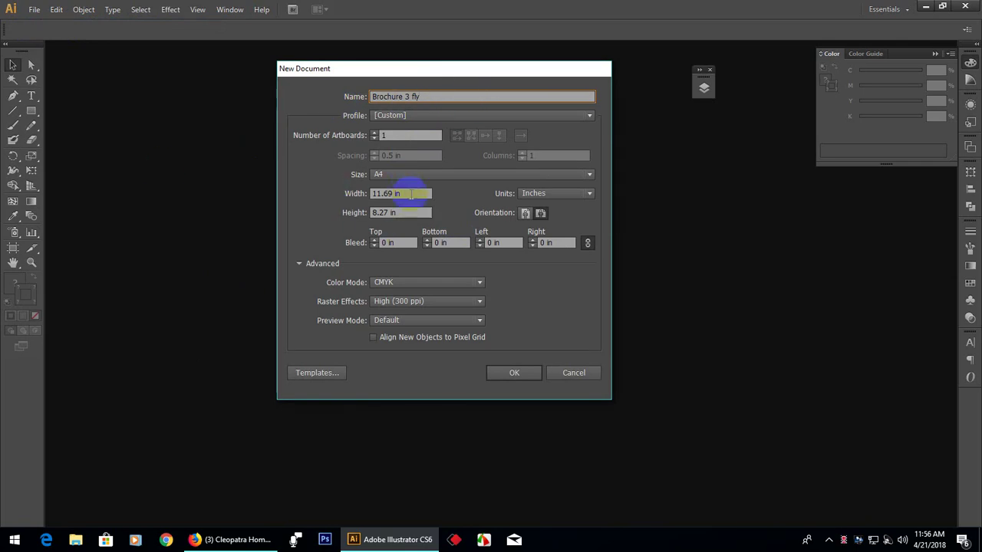
{"action": "left_click", "coordinate": [541, 213]}
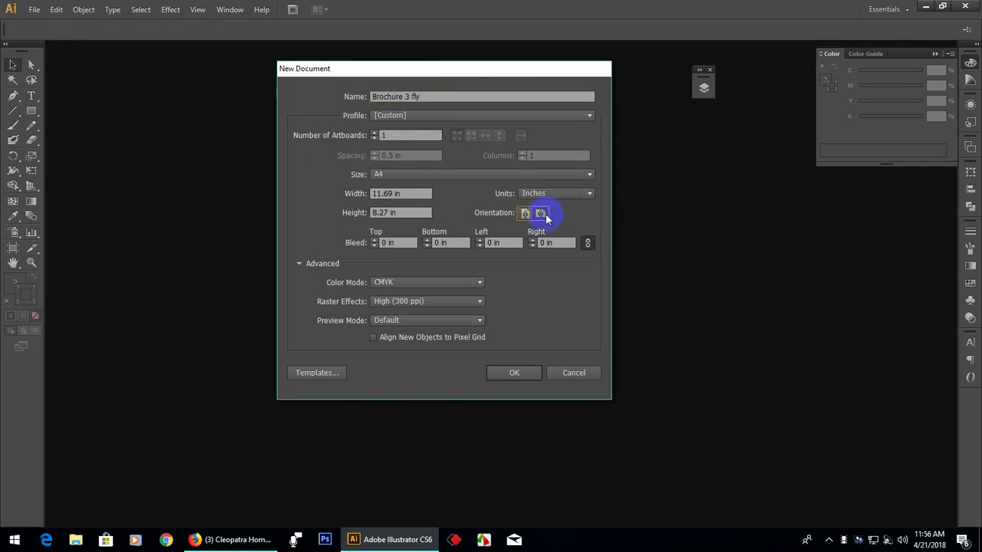
{"action": "left_click", "coordinate": [374, 133]}
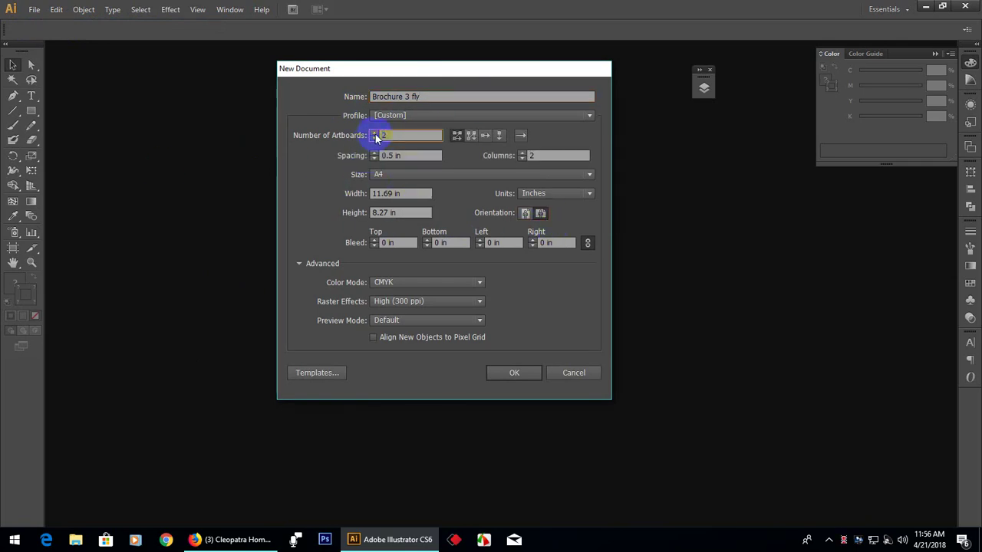
{"action": "left_click", "coordinate": [514, 373]}
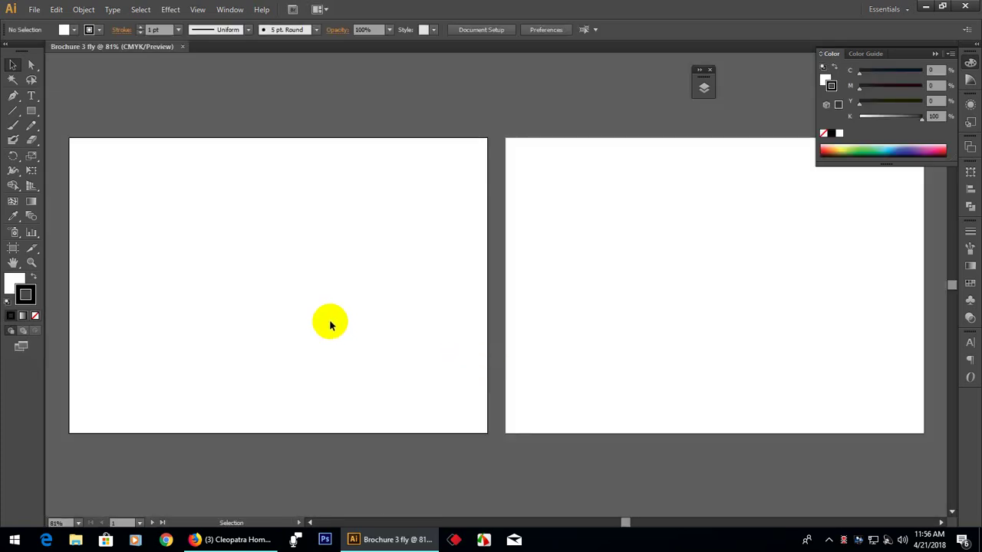
Set the default fill to None for new shapes.
{"action": "left_click", "coordinate": [14, 284]}
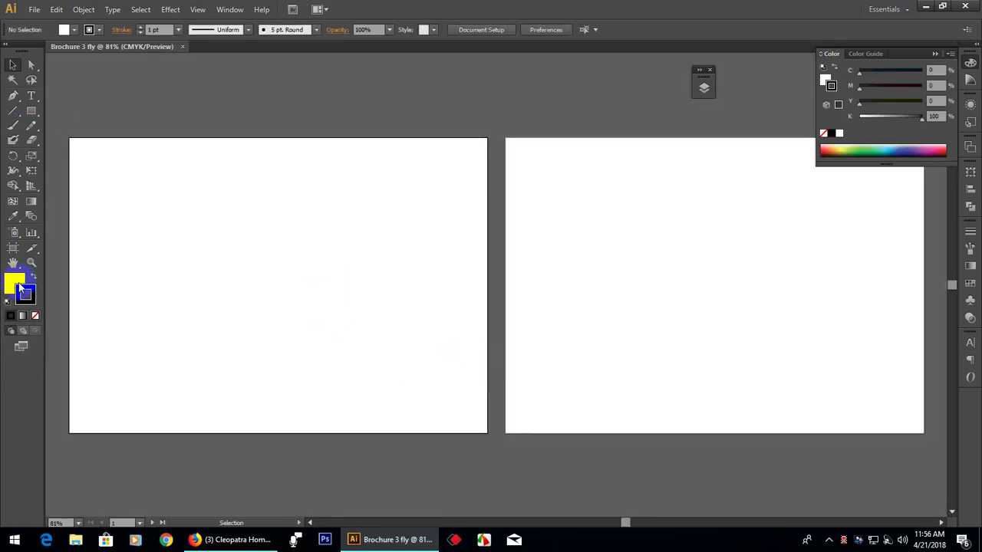
{"action": "left_click", "coordinate": [34, 314]}
{"action": "left_click", "coordinate": [33, 295]}
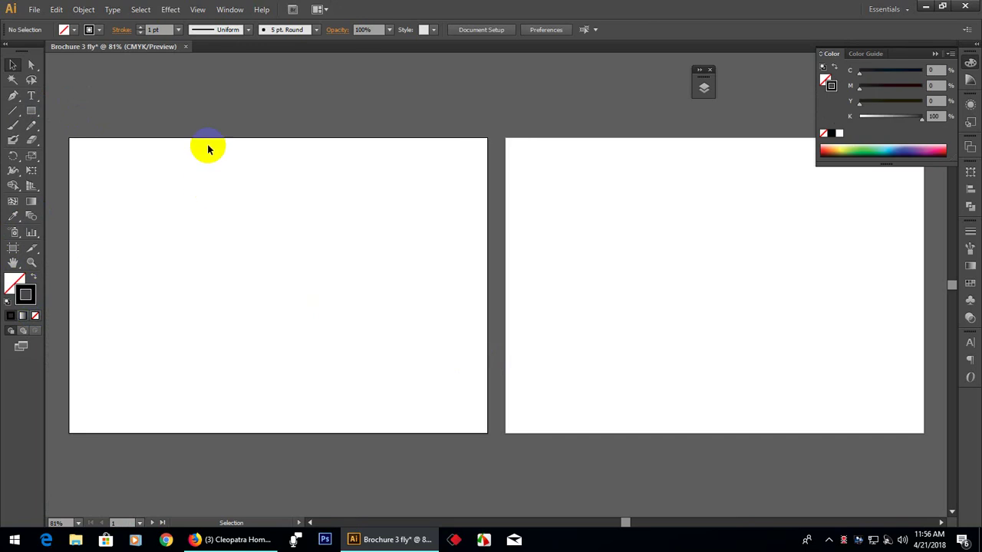
Create a rectangle 9 in wide and 10 in high from a point on the first artboard.
{"action": "left_click", "coordinate": [32, 112]}
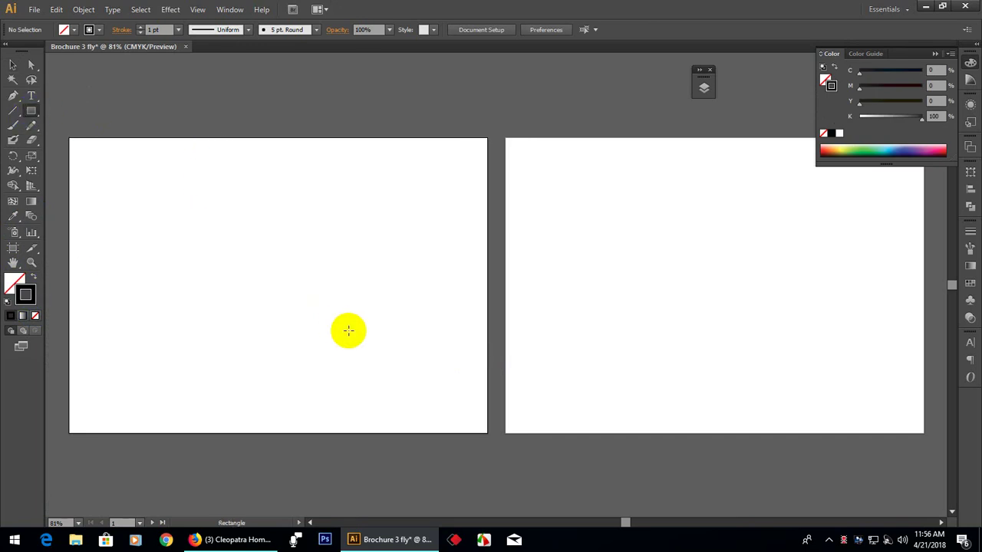
{"action": "left_click", "coordinate": [276, 272]}
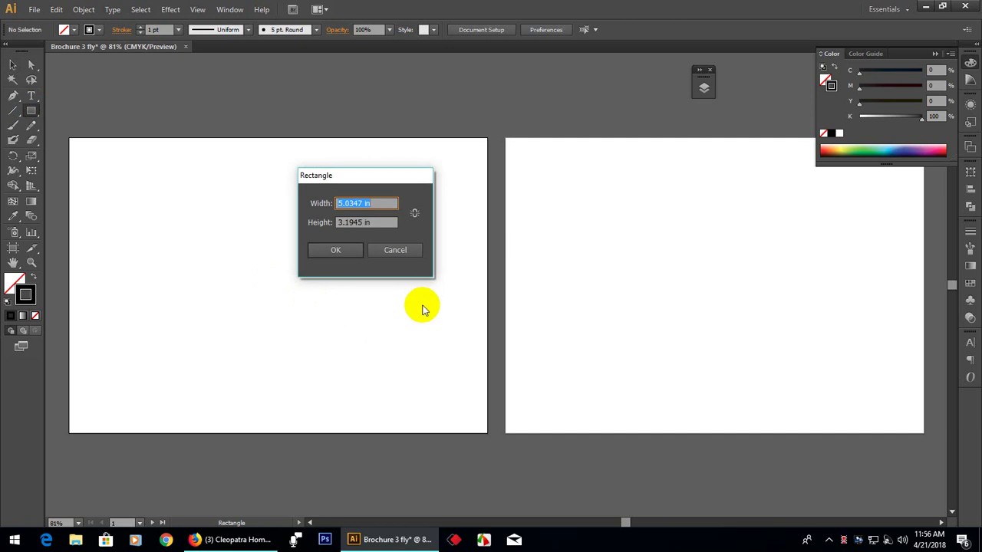
{"action": "double_click", "coordinate": [364, 207]}
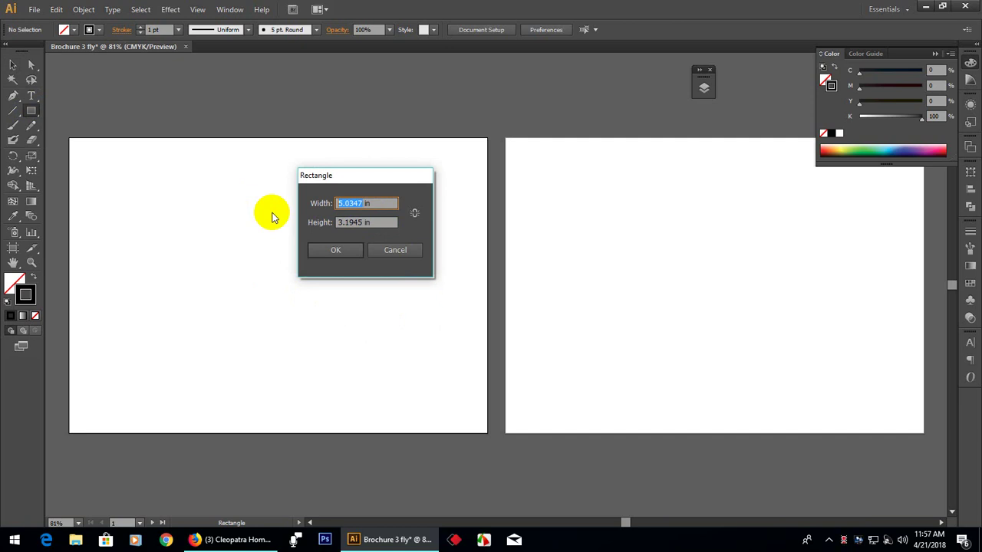
{"action": "left_click", "coordinate": [363, 203]}
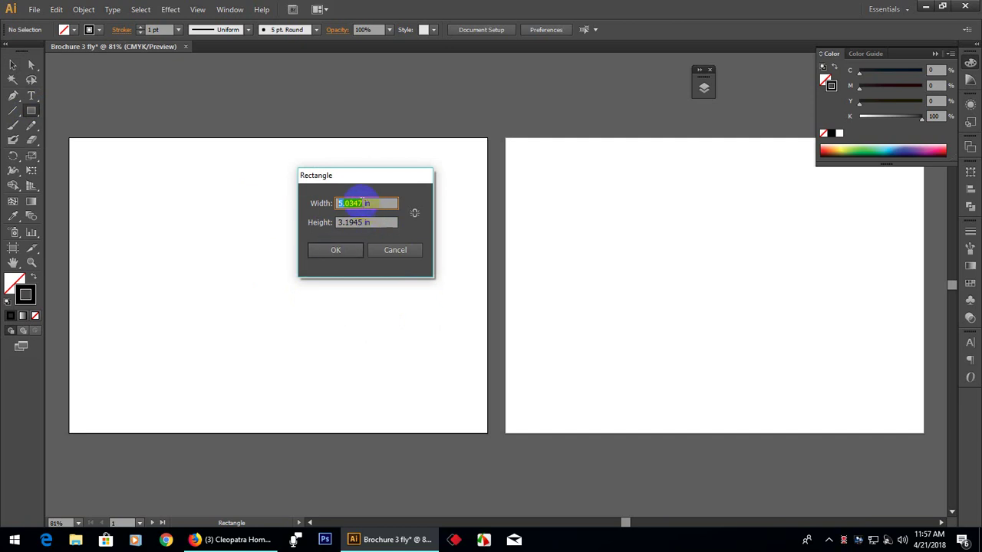
{"action": "double_click", "coordinate": [357, 204]}
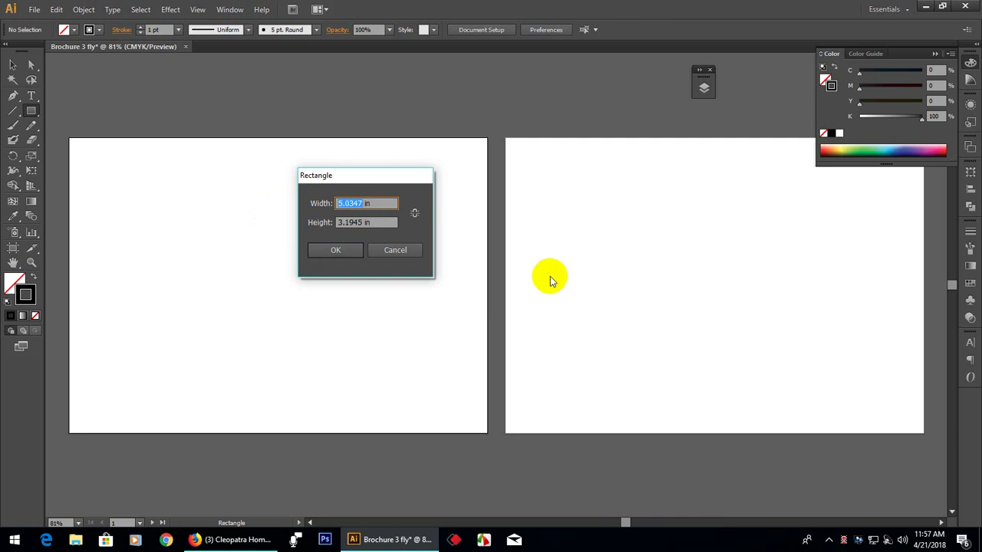
{"action": "type", "text": "12"}
{"action": "left_click", "coordinate": [362, 226]}
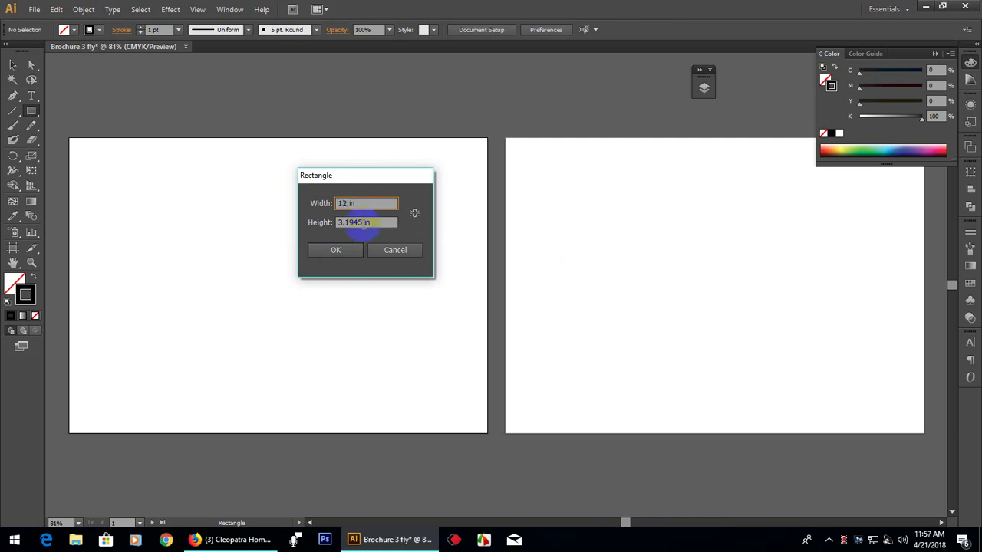
{"action": "double_click", "coordinate": [343, 204]}
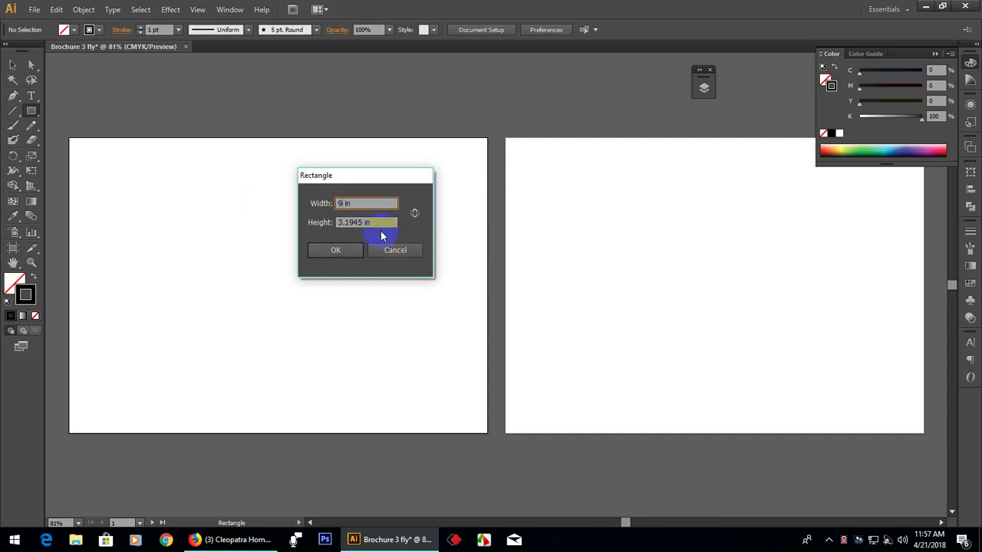
{"action": "left_click", "coordinate": [362, 224]}
{"action": "double_click", "coordinate": [365, 224]}
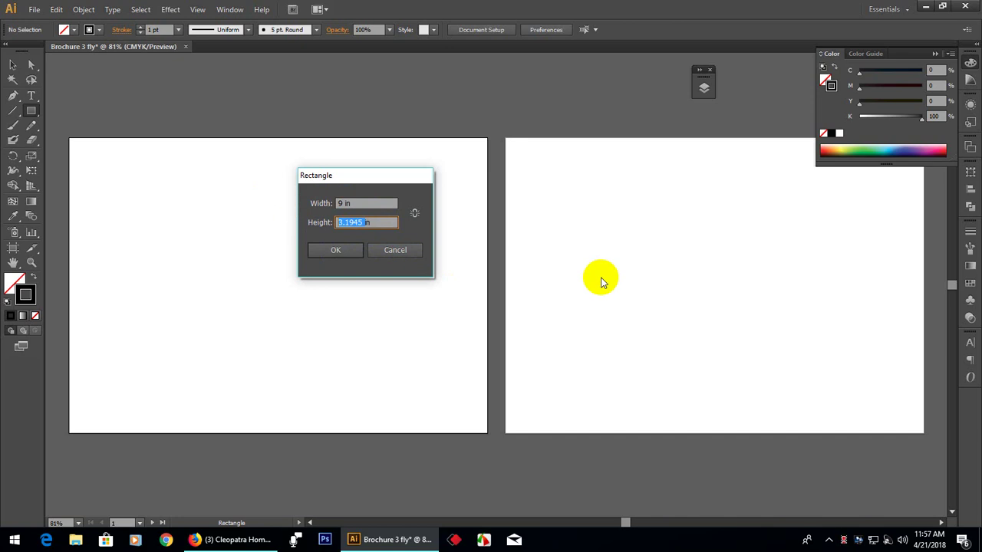
{"action": "type", "text": "10in"}
{"action": "left_click", "coordinate": [335, 247]}
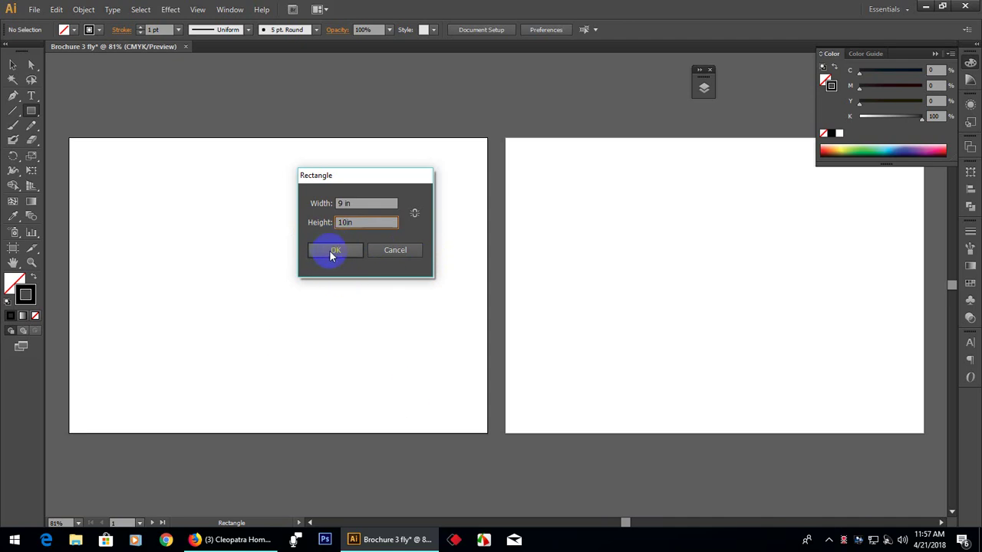
{"action": "left_click", "coordinate": [331, 253]}
Move the 9 by 10 in rectangle up over the first artboard and delete it.
{"action": "left_click", "coordinate": [8, 66]}
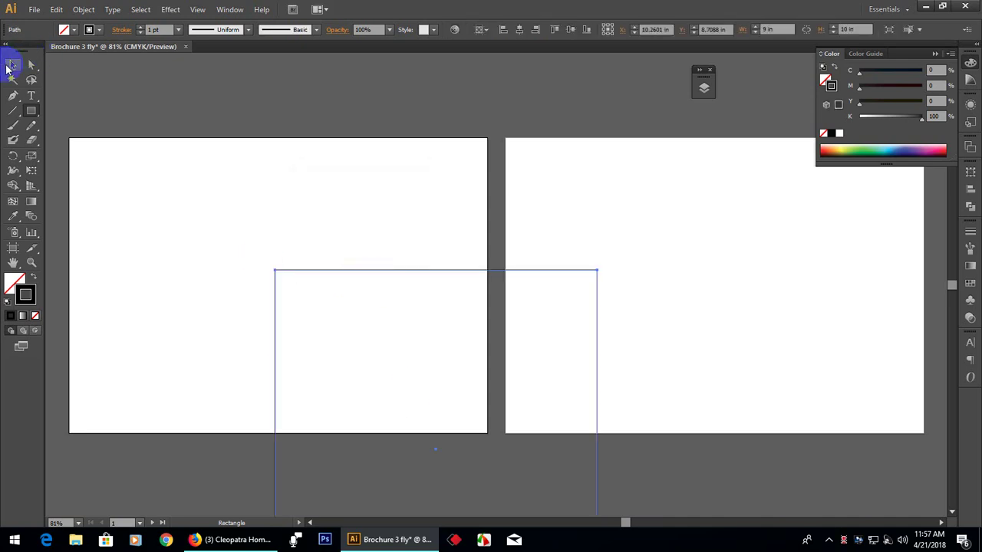
{"action": "left_click_drag", "start_coordinate": [349, 270], "coordinate": [198, 157]}
{"action": "scroll", "coordinate": [274, 307], "scroll_direction": "down", "scroll_amount": 3}
{"action": "scroll", "coordinate": [285, 310], "scroll_direction": "up", "scroll_amount": 3}
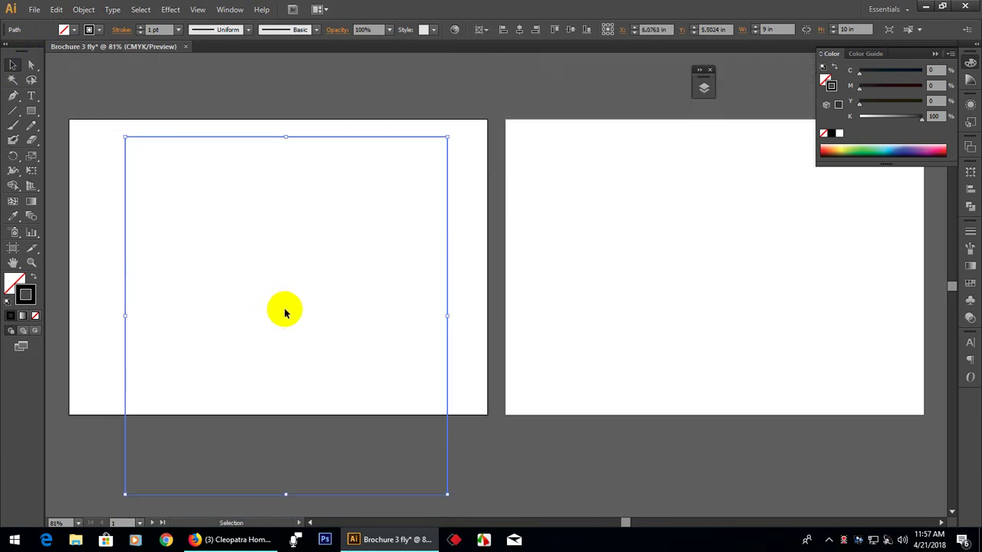
{"action": "left_click", "coordinate": [296, 324]}
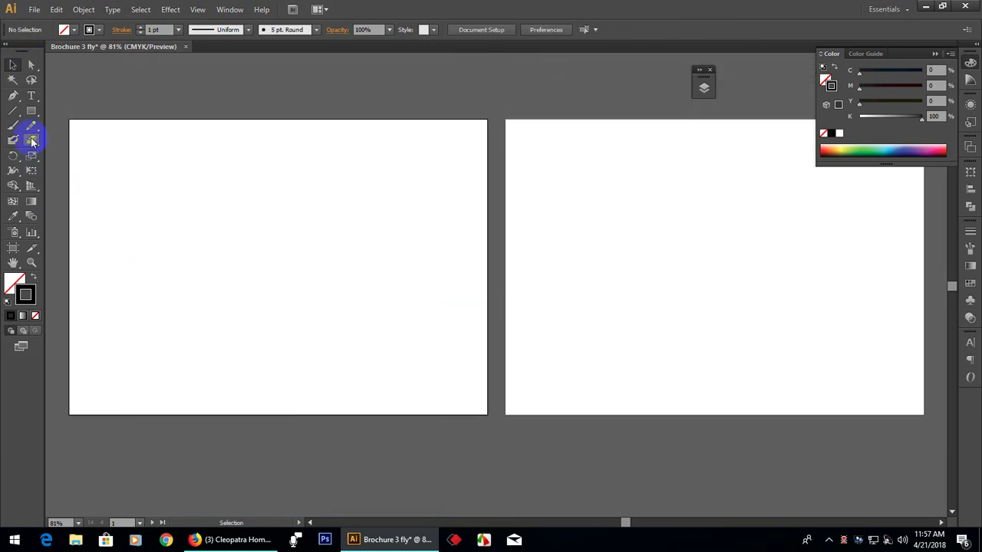
Create a rectangle 9 in wide and 8 in high from a point on the first artboard.
{"action": "left_click", "coordinate": [31, 111]}
{"action": "left_click", "coordinate": [299, 244]}
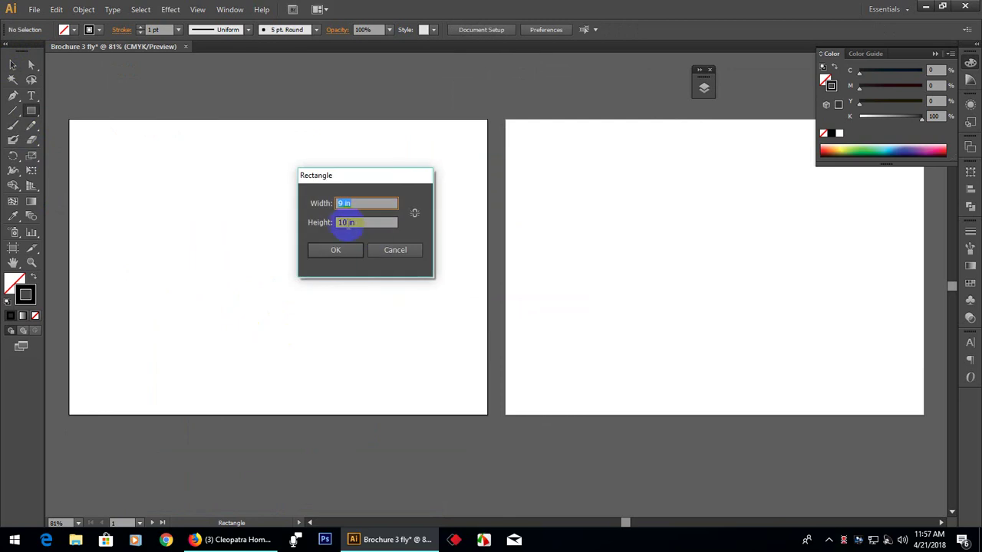
{"action": "double_click", "coordinate": [346, 222]}
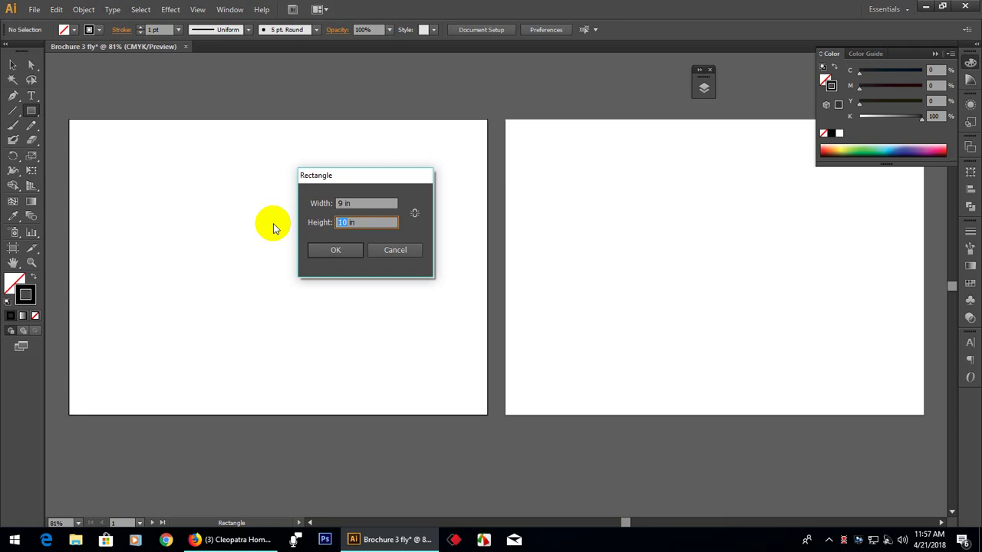
{"action": "double_click", "coordinate": [341, 227]}
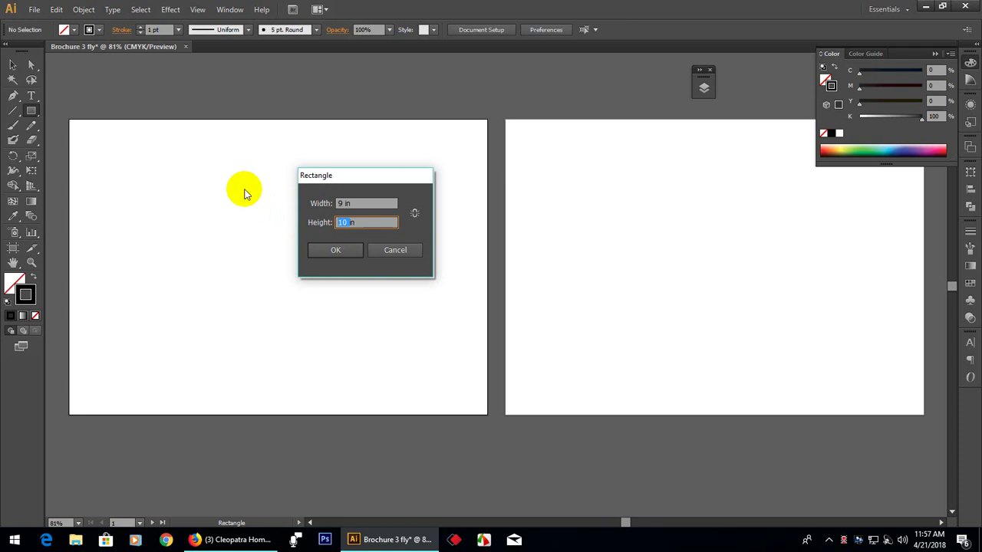
{"action": "type", "text": "8"}
{"action": "double_click", "coordinate": [343, 201]}
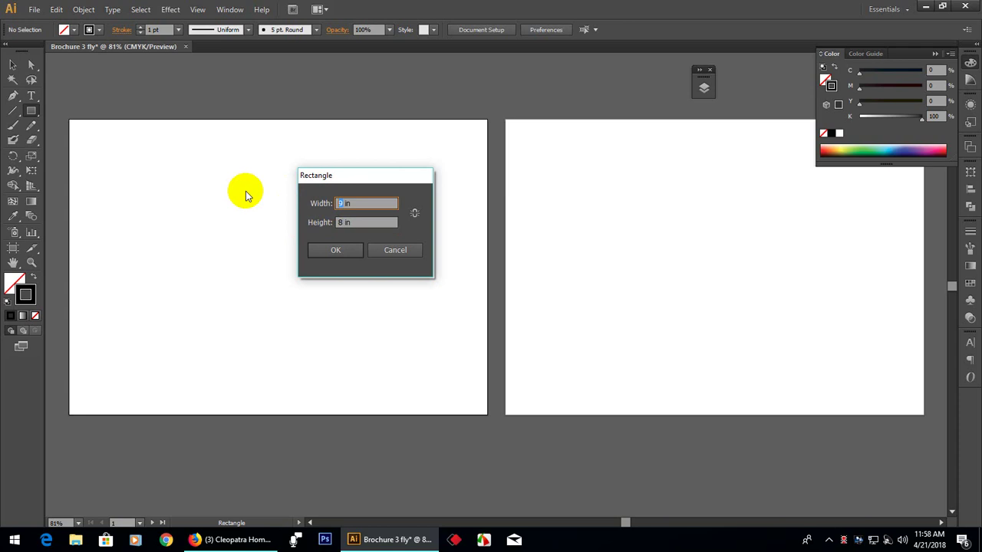
{"action": "left_click", "coordinate": [349, 254]}
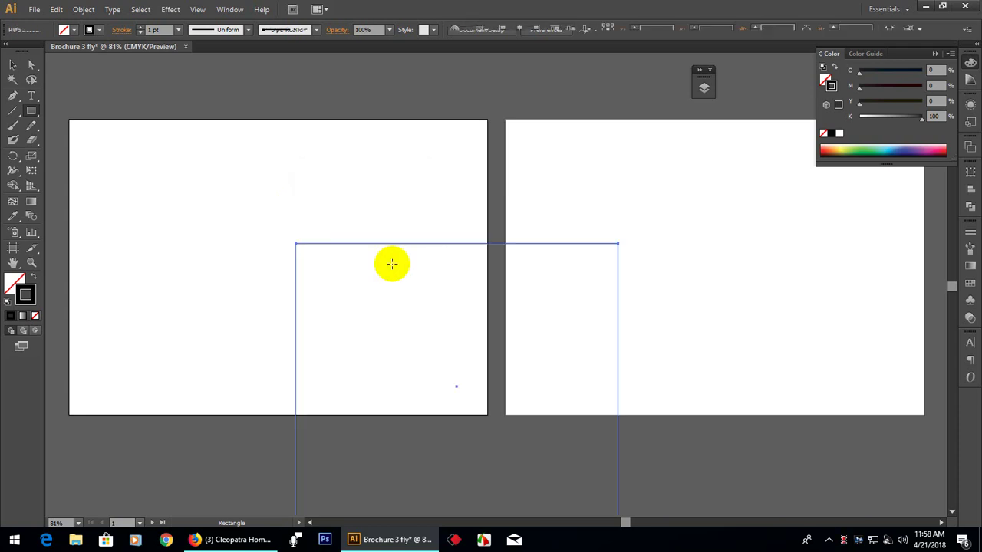
Move the 9 by 8 in rectangle so it sits inside the first artboard, and deselect it.
{"action": "left_click", "coordinate": [12, 64]}
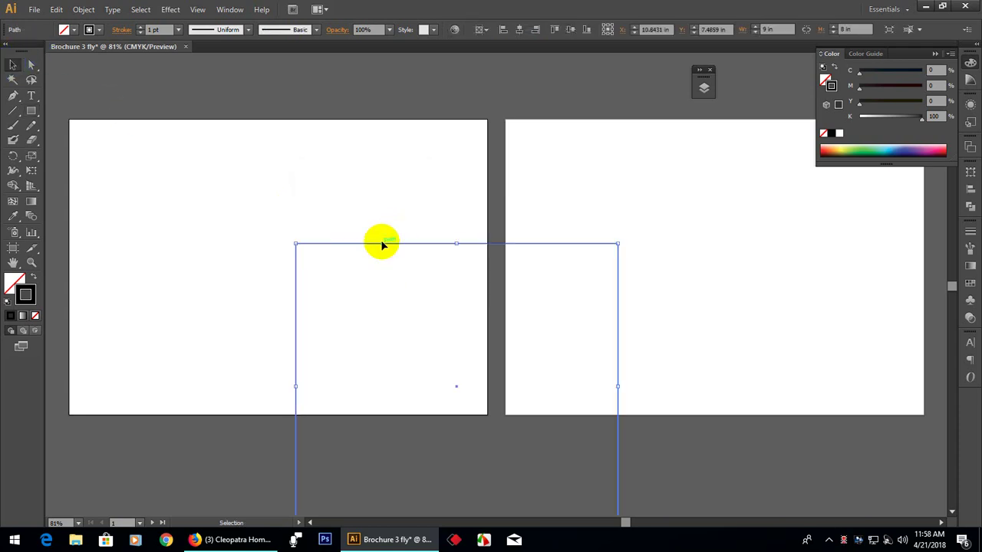
{"action": "left_click_drag", "start_coordinate": [382, 244], "coordinate": [211, 125]}
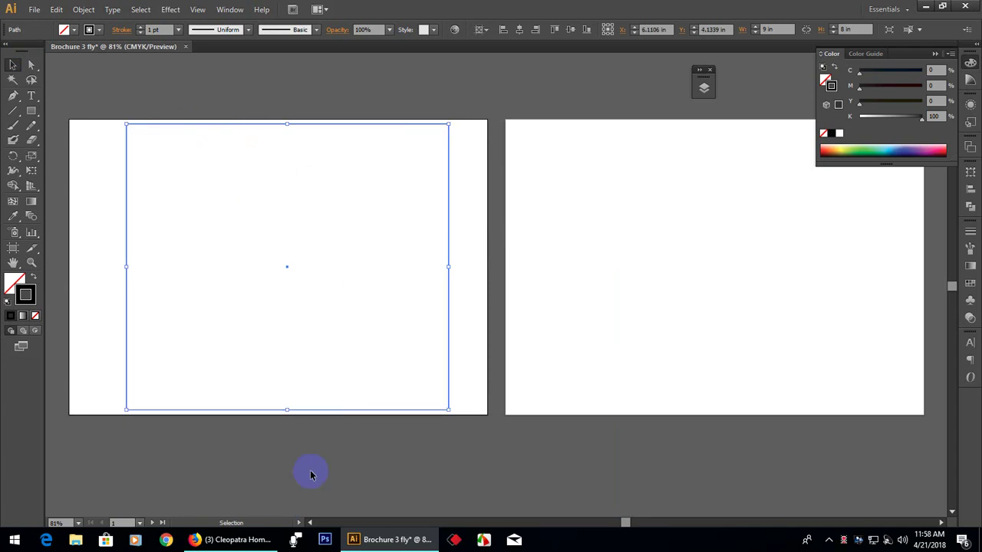
{"action": "left_click_drag", "start_coordinate": [319, 444], "coordinate": [239, 291]}
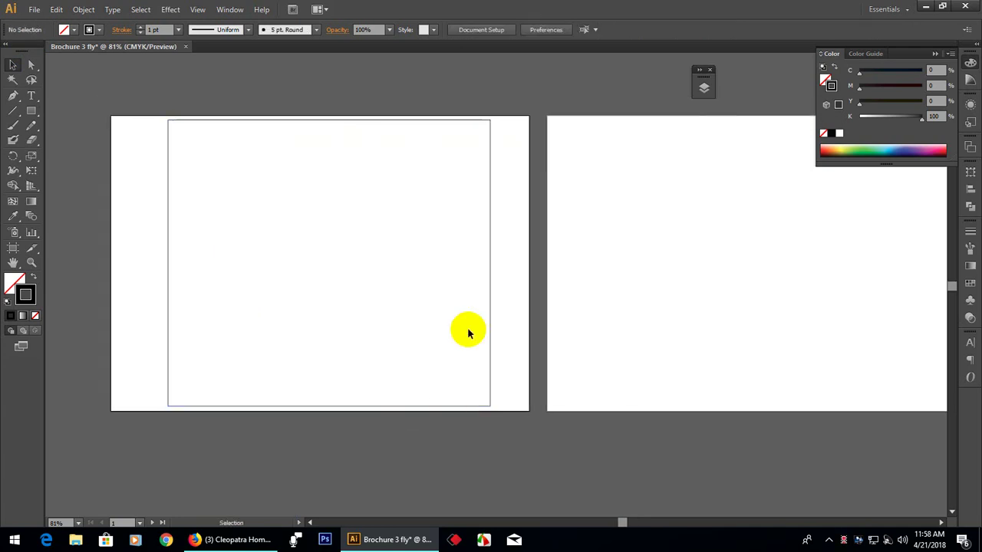
Split the 9 by 8 in rectangle on the first artboard into a grid of three columns, with the preview on, and deselect it.
{"action": "left_click", "coordinate": [490, 246]}
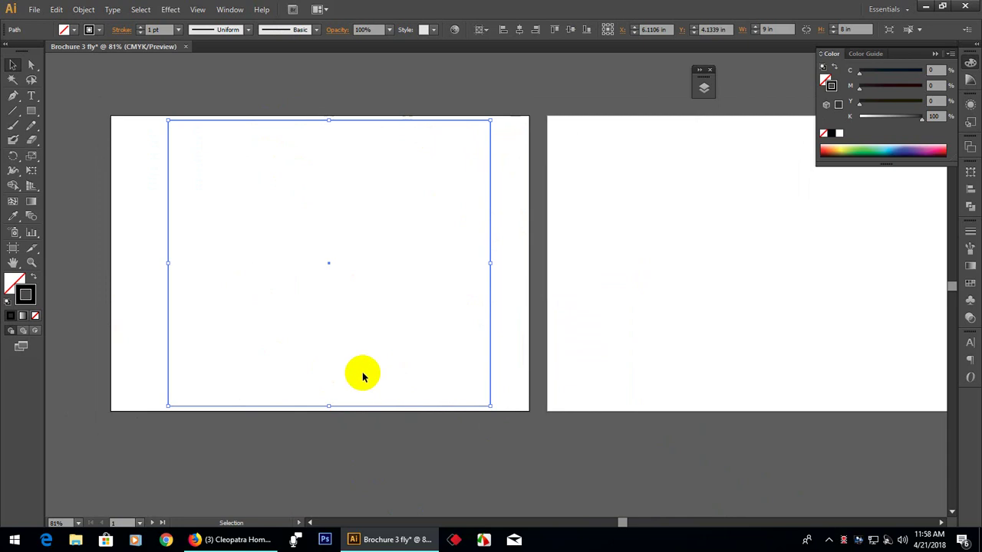
{"action": "left_click_drag", "start_coordinate": [122, 252], "coordinate": [211, 330]}
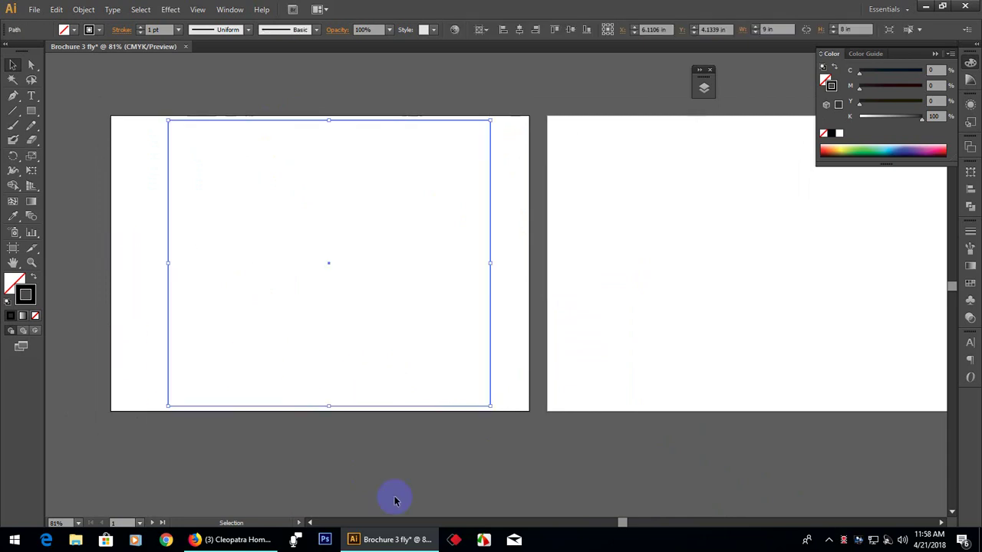
{"action": "left_click", "coordinate": [81, 7]}
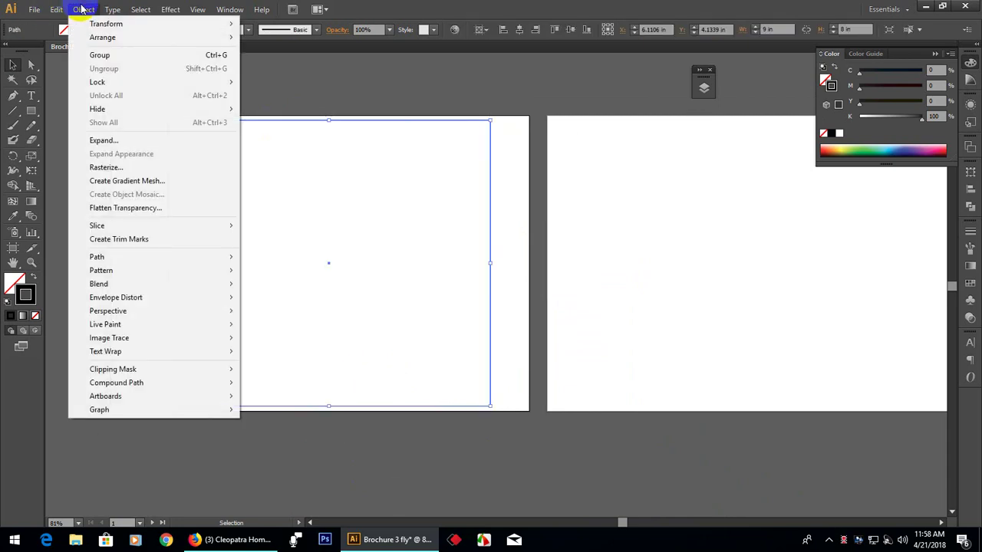
{"action": "mouse_move", "coordinate": [125, 258]}
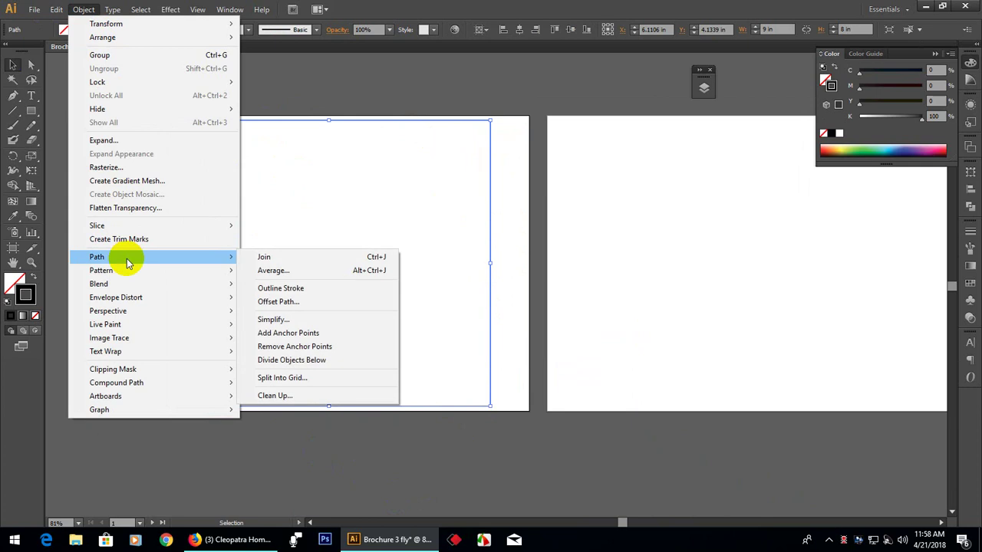
{"action": "left_click", "coordinate": [320, 378]}
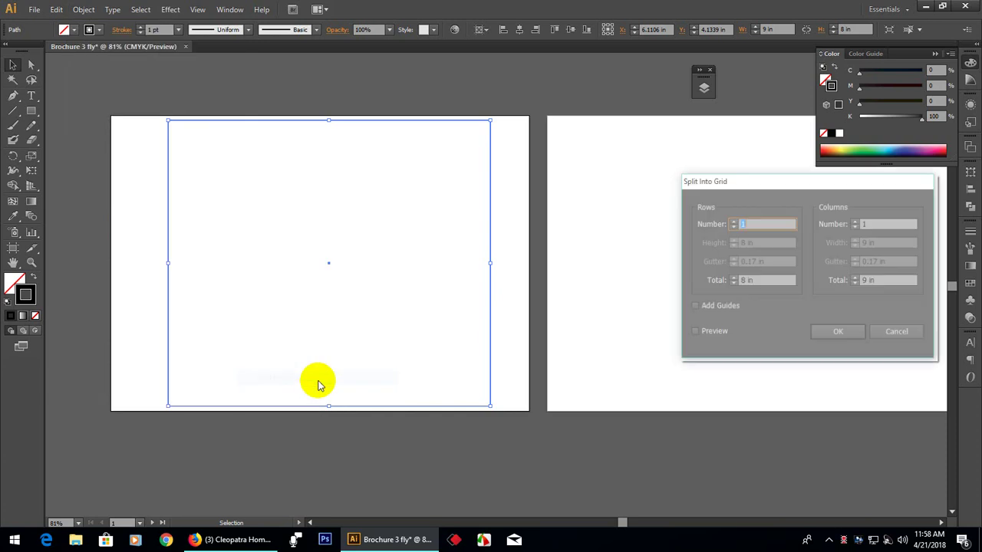
{"action": "left_click_drag", "start_coordinate": [782, 192], "coordinate": [539, 115]}
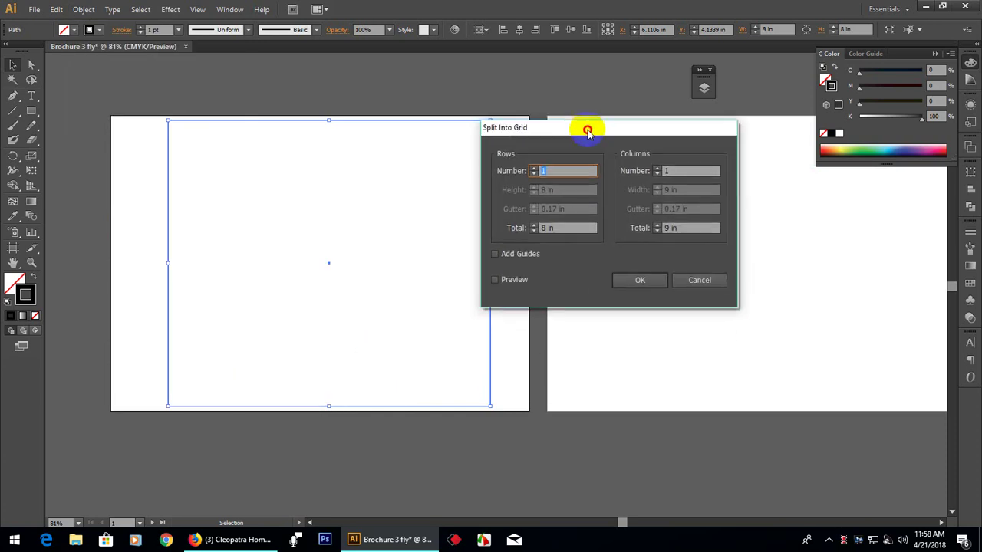
{"action": "left_click", "coordinate": [659, 171]}
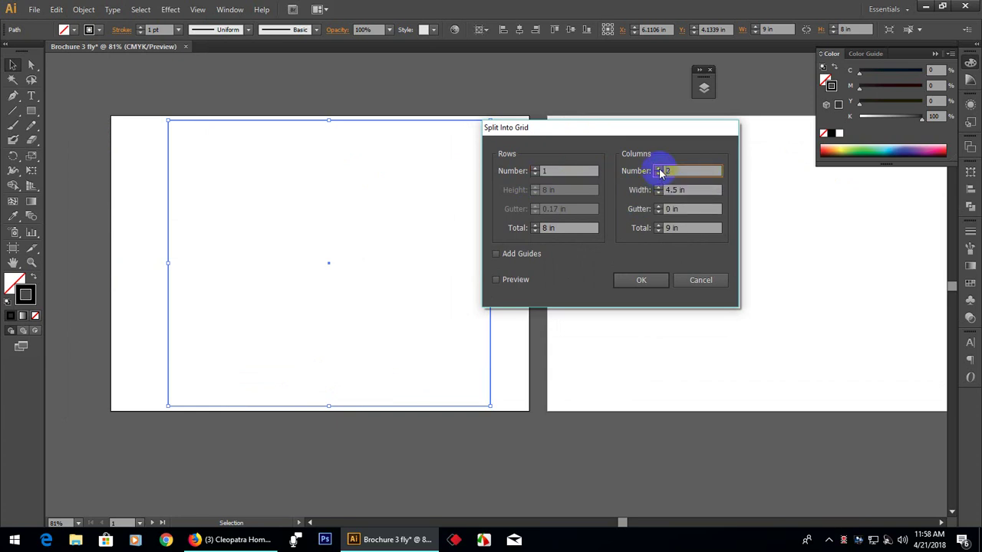
{"action": "left_click", "coordinate": [659, 171]}
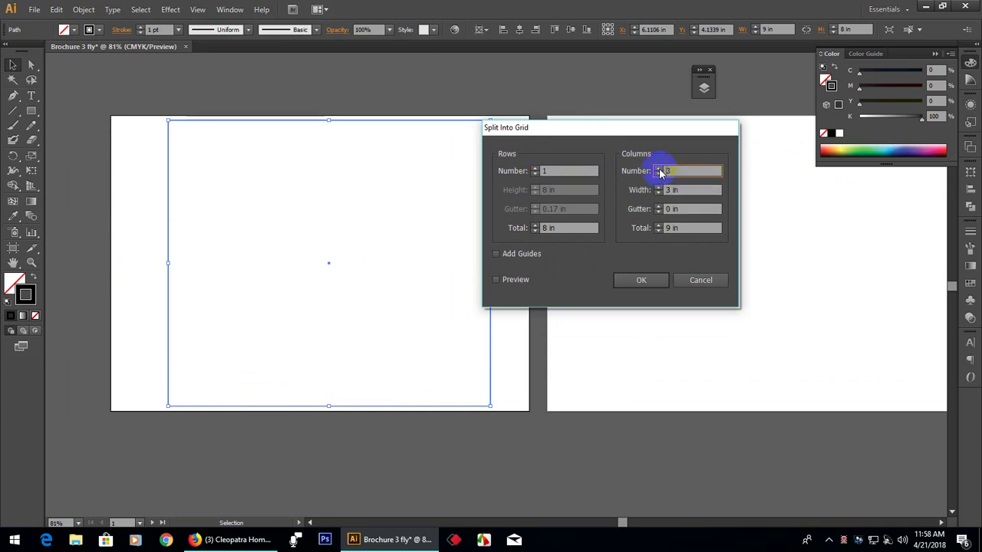
{"action": "left_click", "coordinate": [512, 279]}
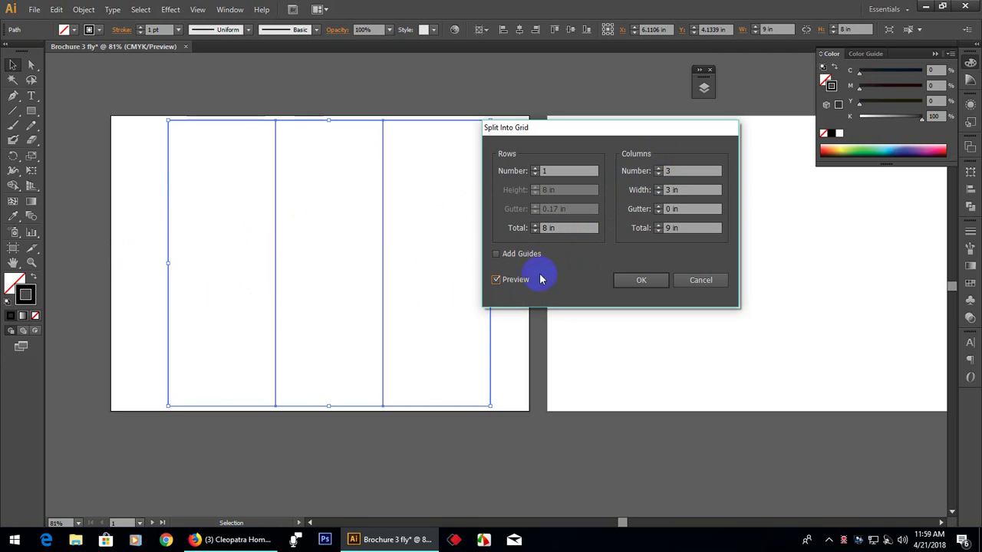
{"action": "left_click", "coordinate": [654, 285]}
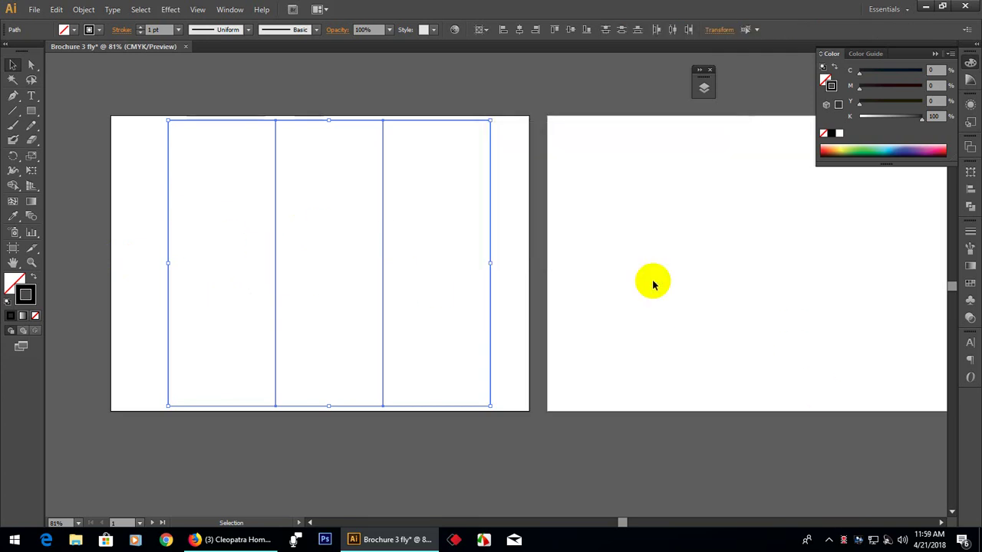
{"action": "left_click", "coordinate": [515, 459]}
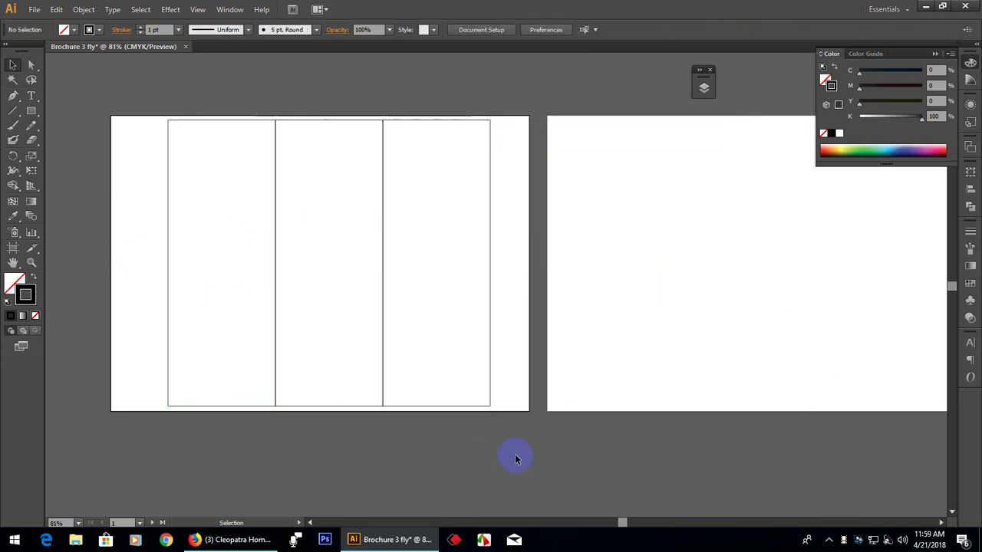
Offset the path of the first column by -.15 in to create an inset margin rectangle inside it.
{"action": "left_click", "coordinate": [383, 291]}
{"action": "left_click", "coordinate": [276, 273]}
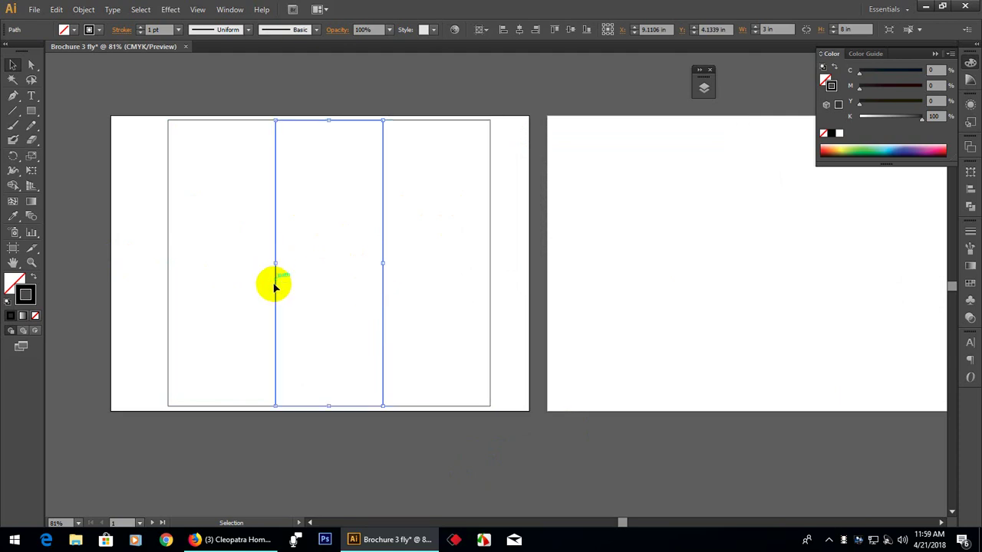
{"action": "left_click", "coordinate": [167, 270]}
{"action": "left_click", "coordinate": [167, 268]}
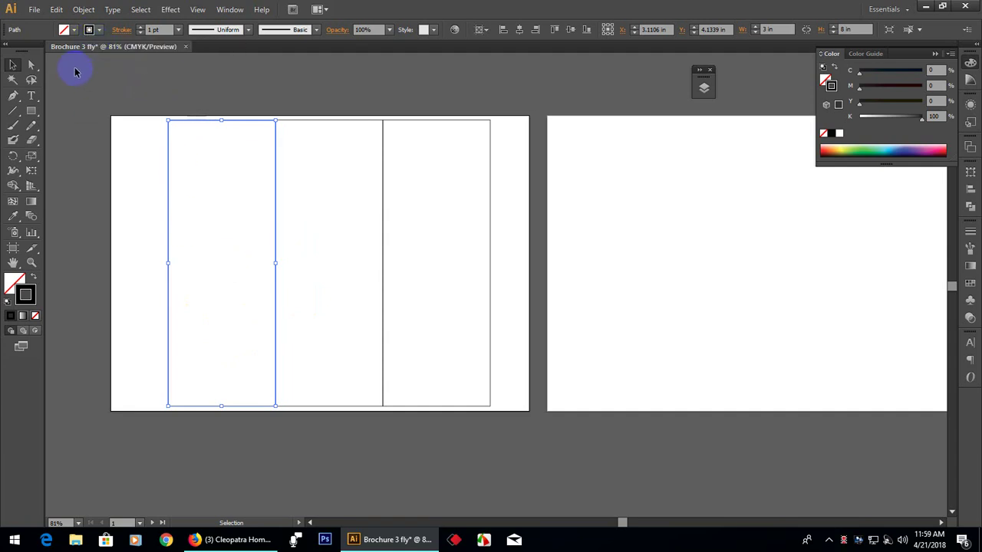
{"action": "left_click", "coordinate": [84, 10]}
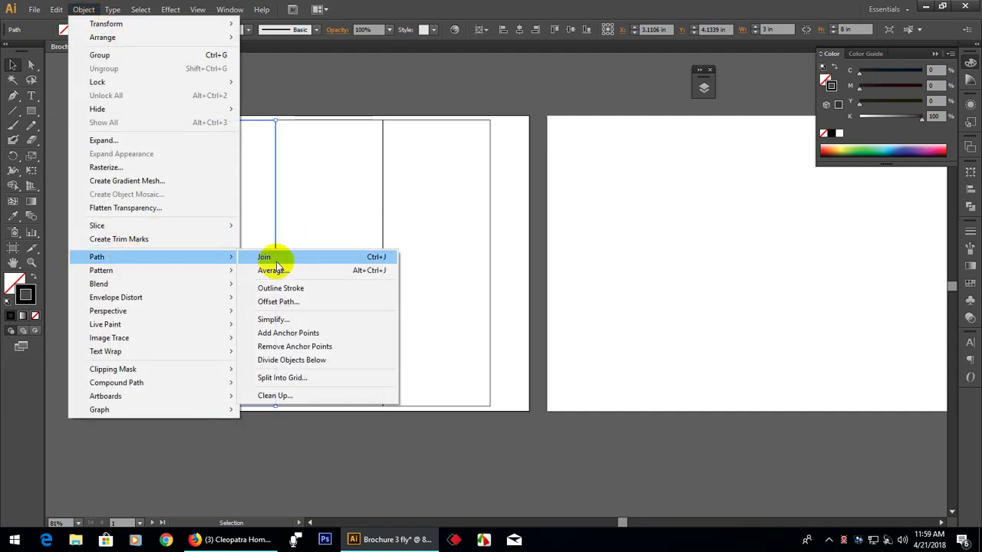
{"action": "left_click", "coordinate": [278, 301]}
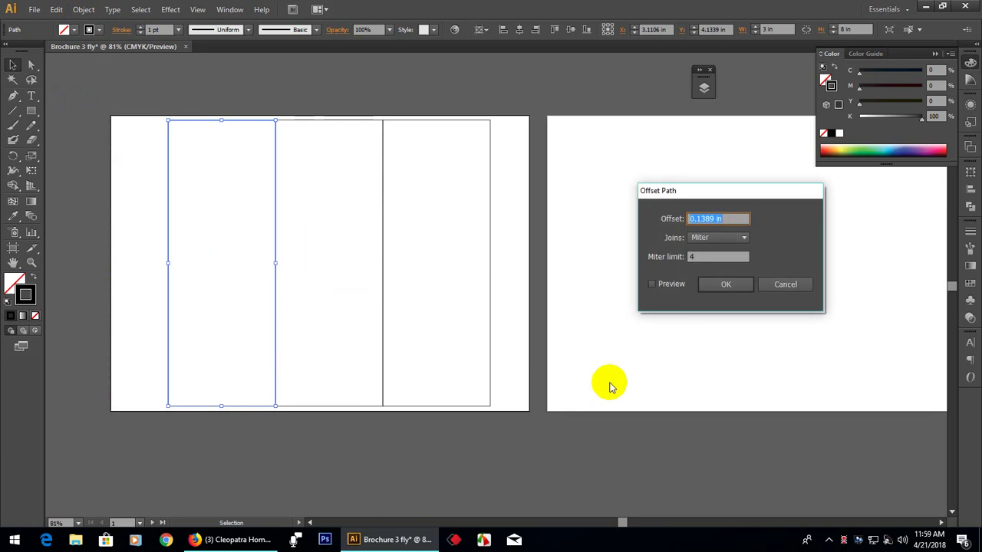
{"action": "left_click", "coordinate": [679, 283]}
{"action": "left_click_drag", "start_coordinate": [721, 219], "coordinate": [668, 219]}
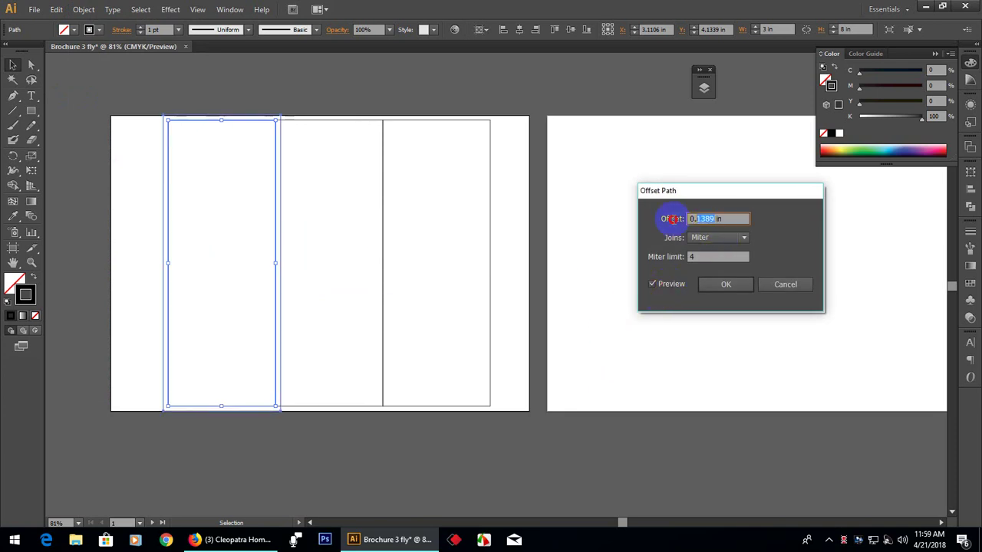
{"action": "type", "text": "-"}
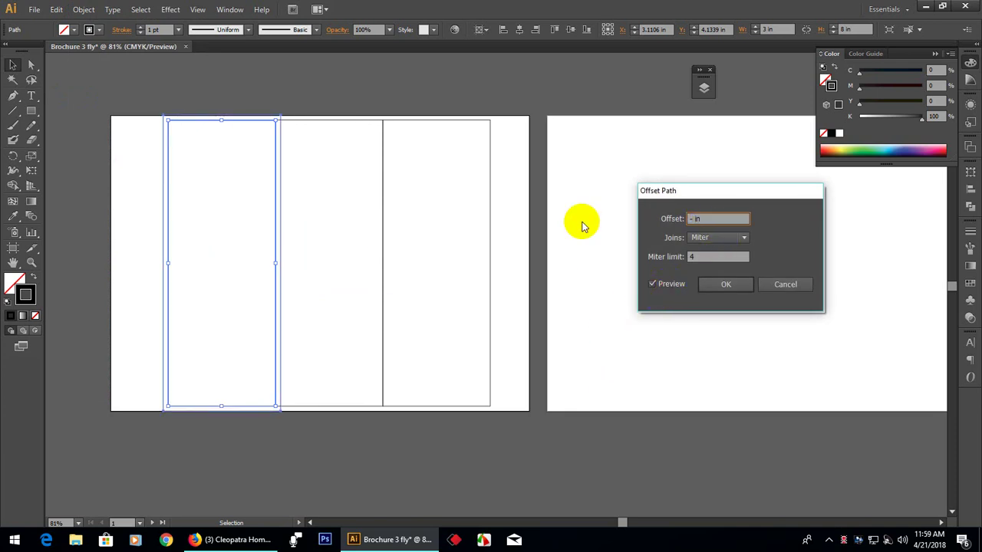
{"action": "type", "text": ".15"}
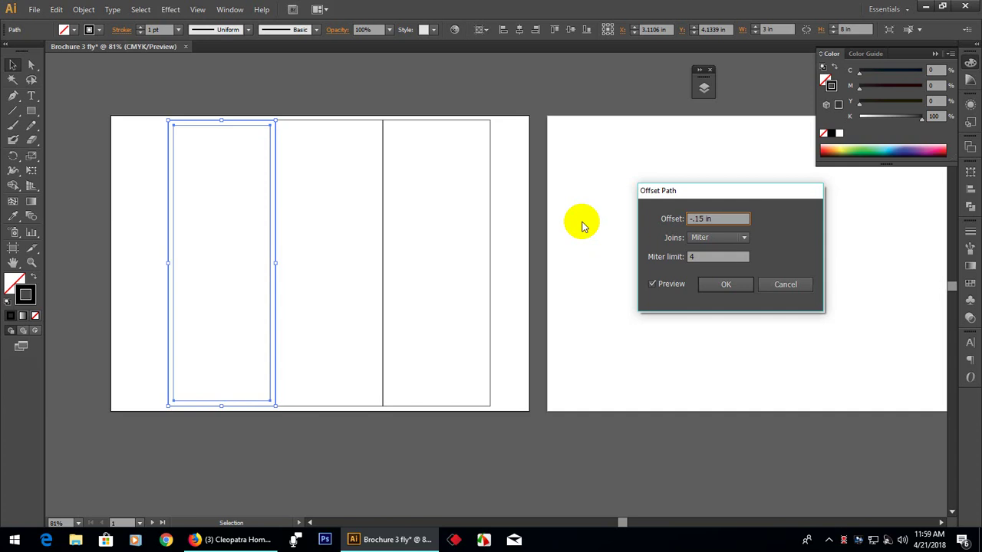
{"action": "key", "text": "Return"}
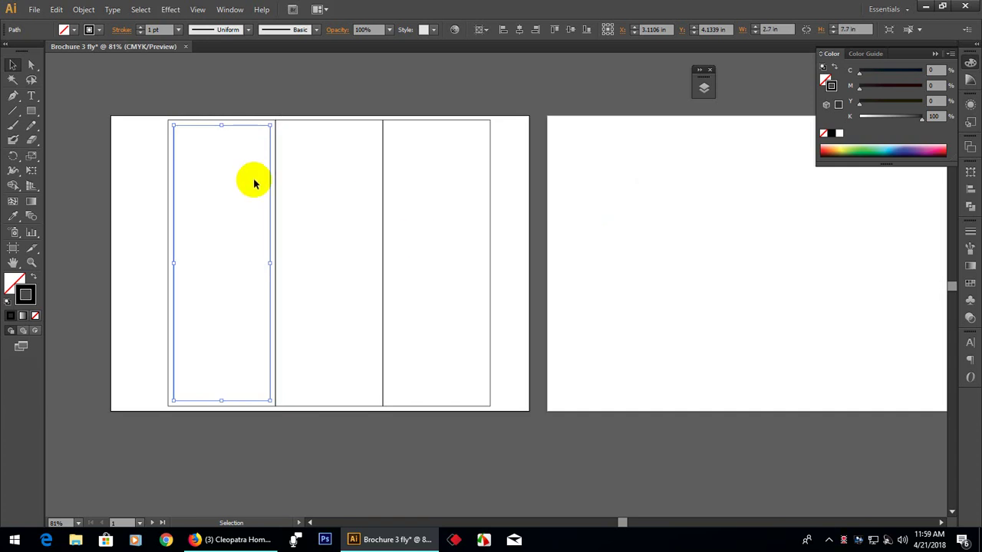
Convert the inset rectangle in the first column into a guide.
{"action": "right_click", "coordinate": [260, 130]}
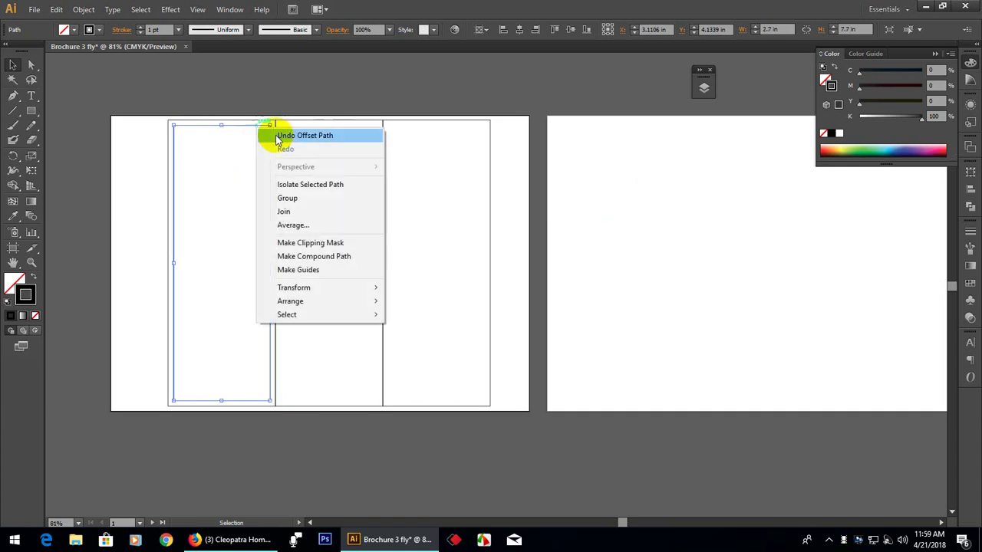
{"action": "left_click", "coordinate": [306, 270]}
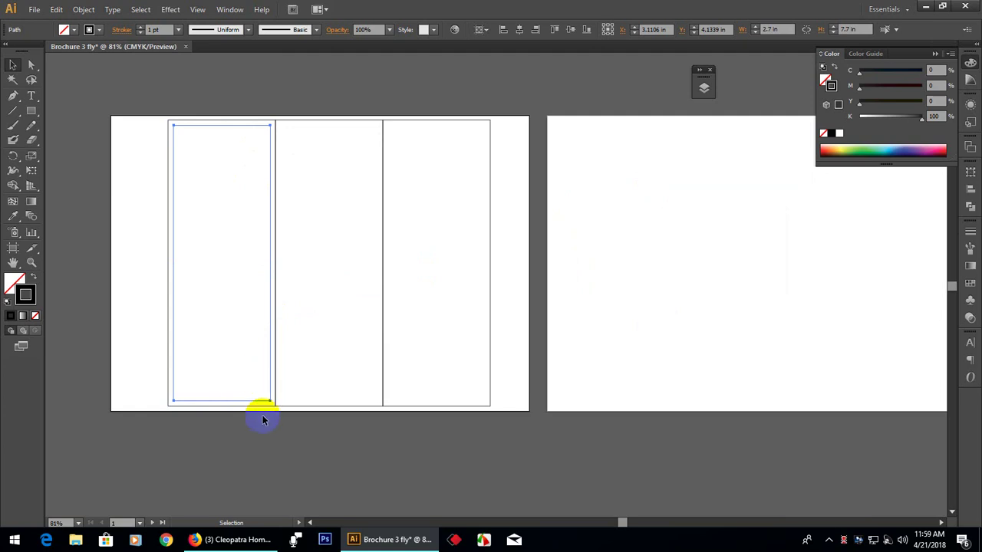
{"action": "key", "text": "ctrl+5"}
Delete the second and third columns, leaving only the column with the margin guide.
{"action": "scroll", "coordinate": [273, 386], "scroll_direction": "up", "scroll_amount": 1}
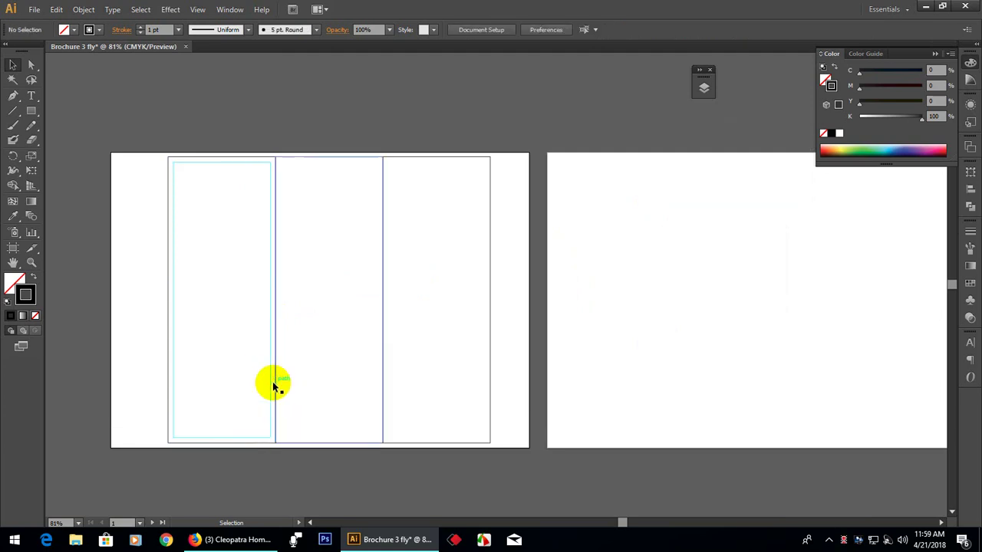
{"action": "scroll", "coordinate": [272, 386], "scroll_direction": "down", "scroll_amount": 1}
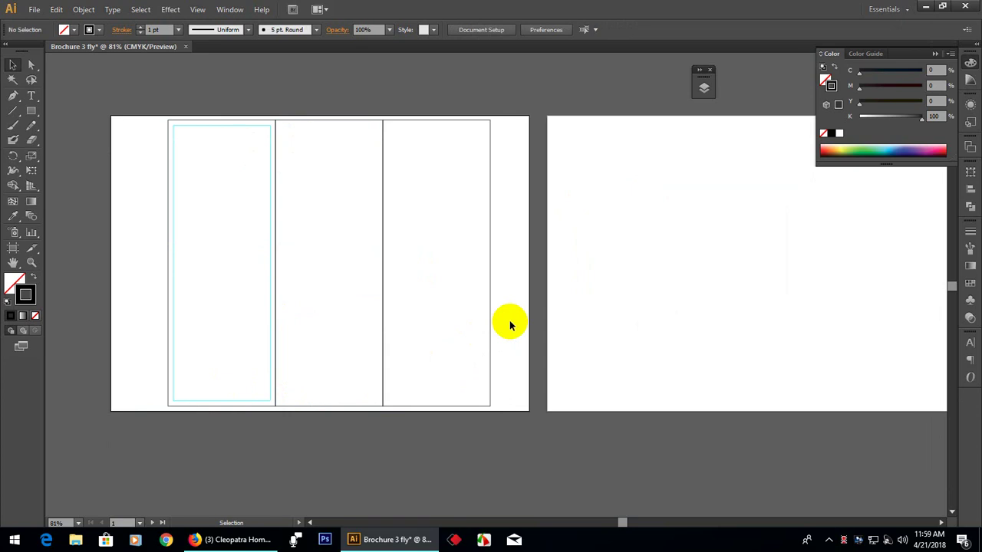
{"action": "key", "text": "ctrl+1"}
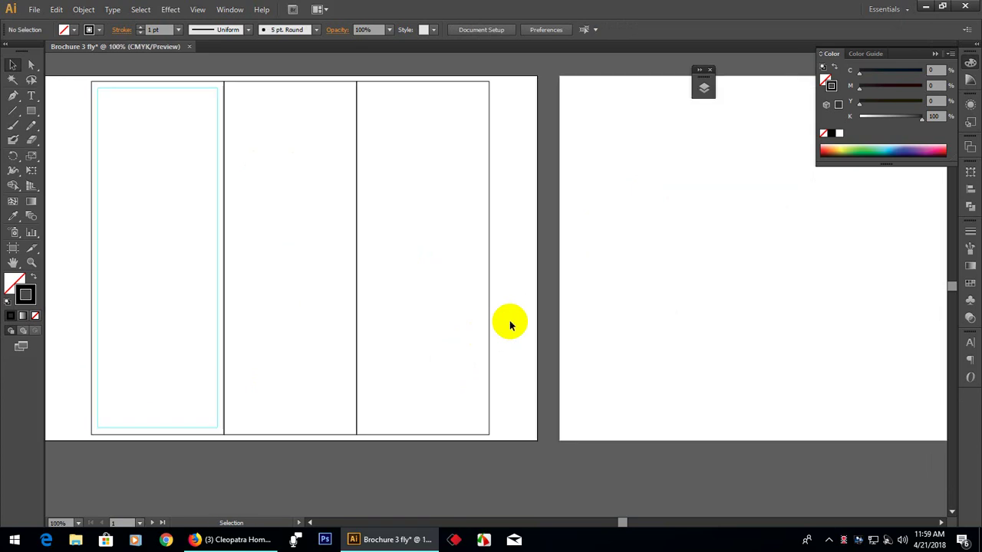
{"action": "left_click_drag", "start_coordinate": [286, 237], "coordinate": [364, 247]}
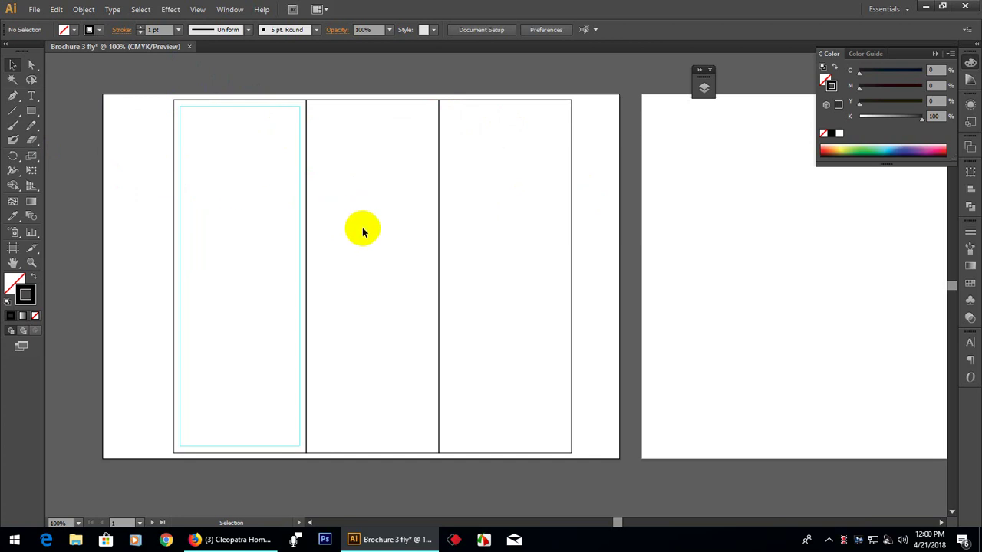
{"action": "left_click_drag", "start_coordinate": [598, 221], "coordinate": [442, 330]}
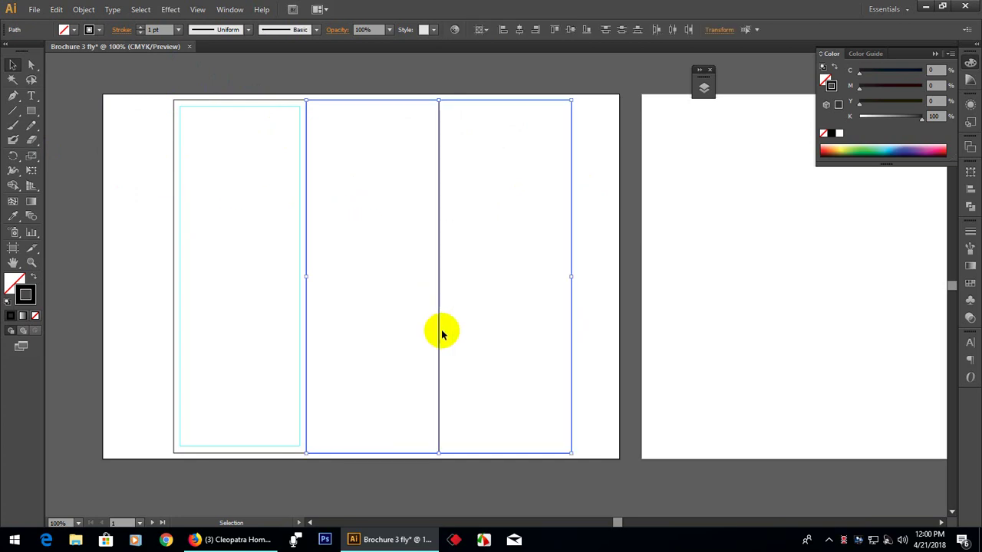
{"action": "key", "text": "Delete"}
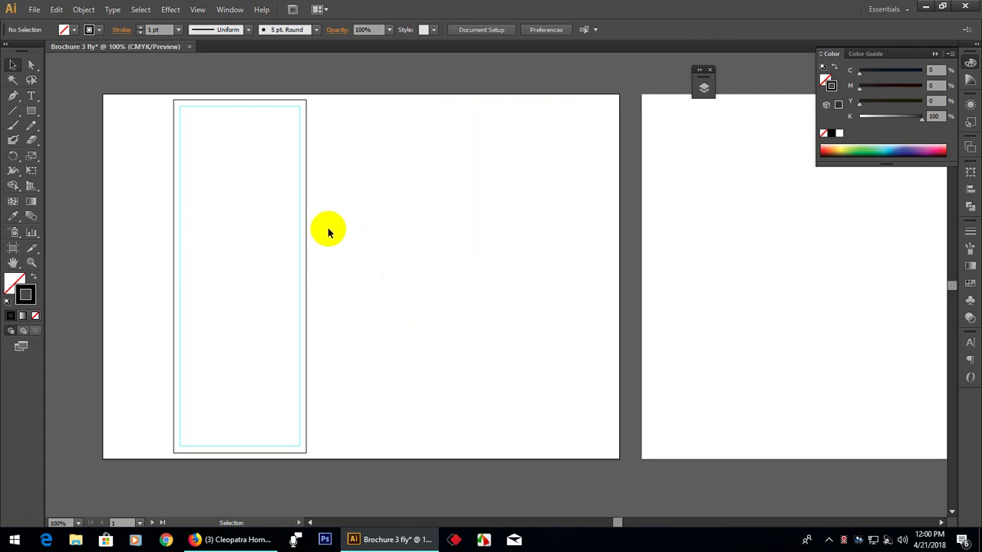
Group the remaining column with its margin guide and duplicate it twice, edge to edge, to form three panels.
{"action": "left_click_drag", "start_coordinate": [379, 182], "coordinate": [267, 319]}
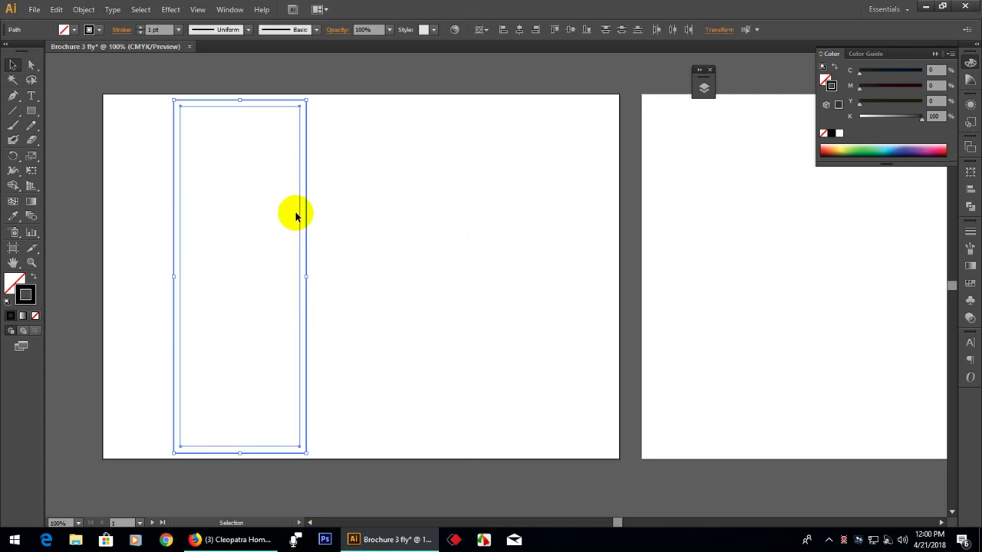
{"action": "right_click", "coordinate": [296, 215]}
{"action": "left_click", "coordinate": [337, 272]}
{"action": "left_click_drag", "start_coordinate": [336, 221], "coordinate": [572, 282]}
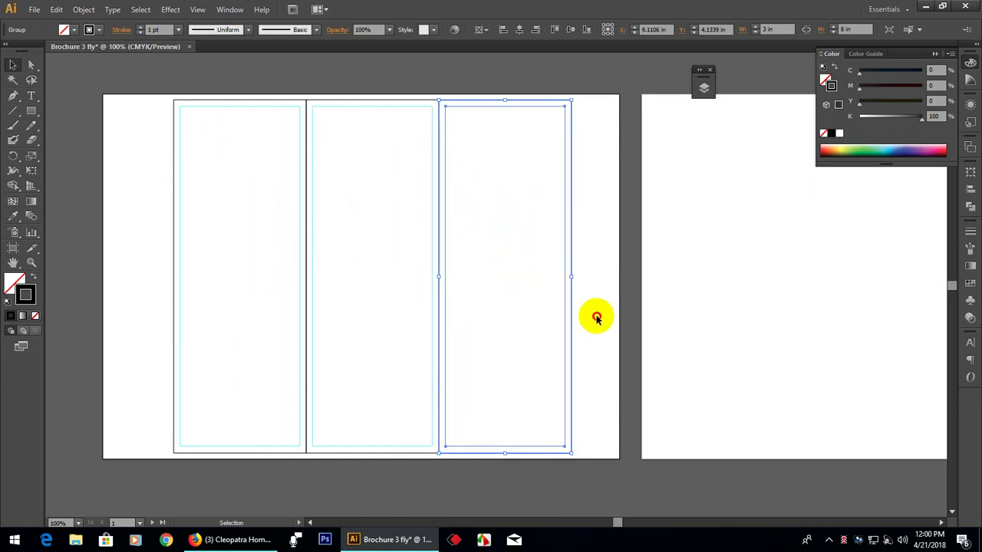
{"action": "left_click", "coordinate": [642, 330]}
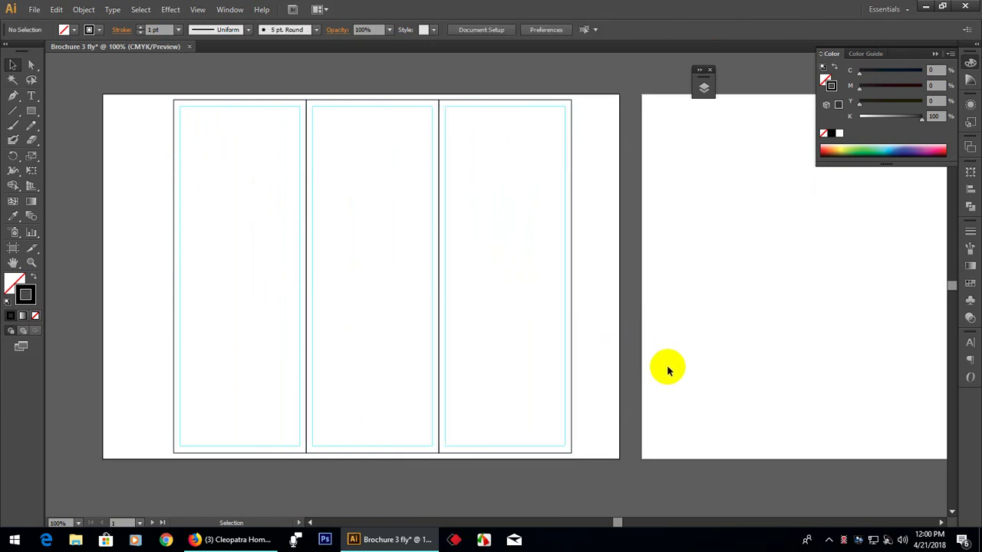
{"action": "scroll", "coordinate": [663, 371], "scroll_direction": "up", "scroll_amount": 1}
{"action": "scroll", "coordinate": [660, 360], "scroll_direction": "down", "scroll_amount": 1}
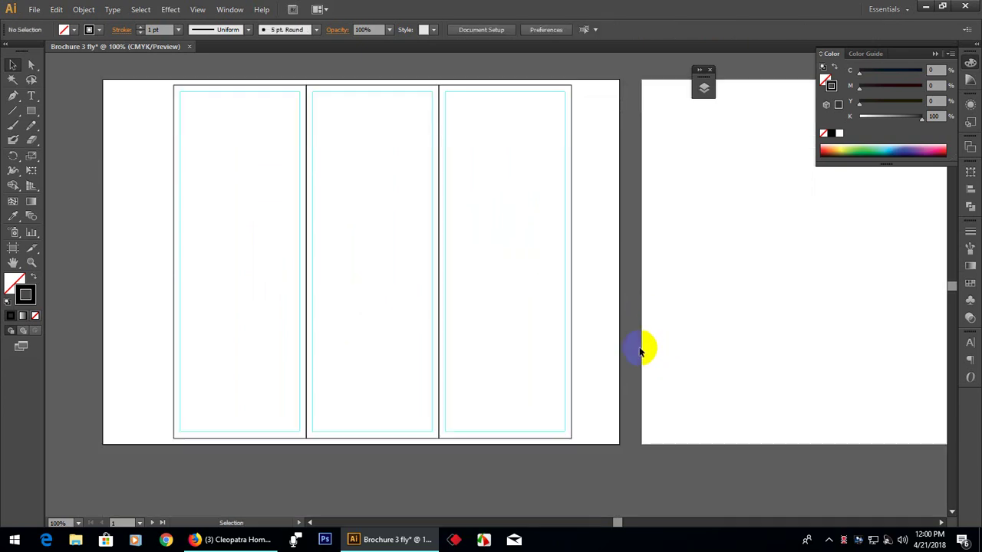
{"action": "scroll", "coordinate": [637, 349], "scroll_direction": "up", "scroll_amount": 1}
{"action": "scroll", "coordinate": [632, 351], "scroll_direction": "down", "scroll_amount": 1}
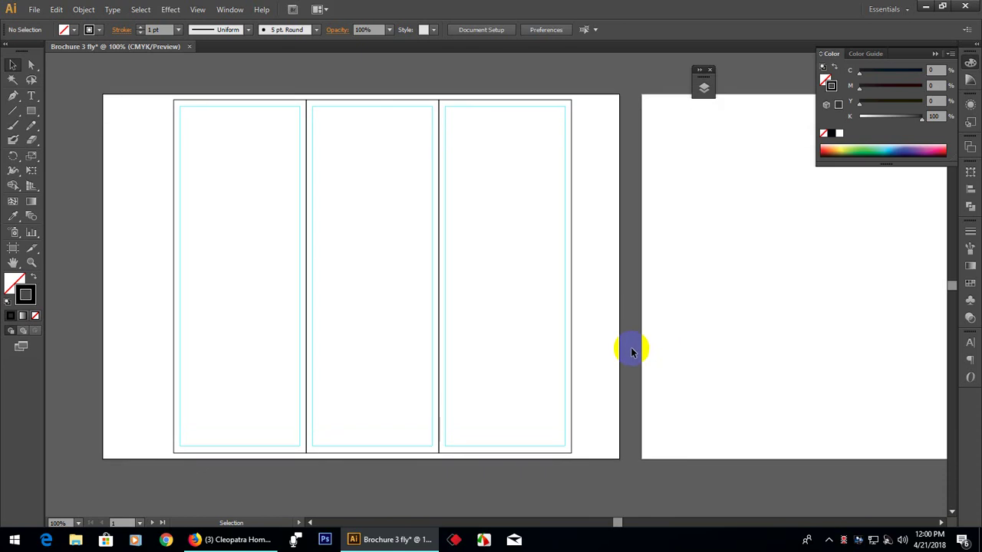
{"action": "scroll", "coordinate": [633, 351], "scroll_direction": "up", "scroll_amount": 1}
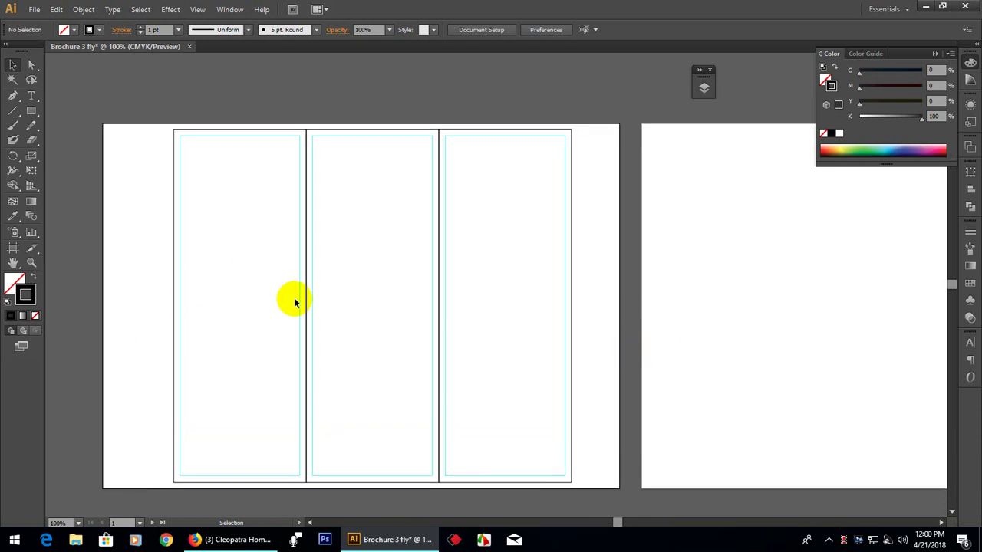
{"action": "scroll", "coordinate": [405, 349], "scroll_direction": "down", "scroll_amount": 1}
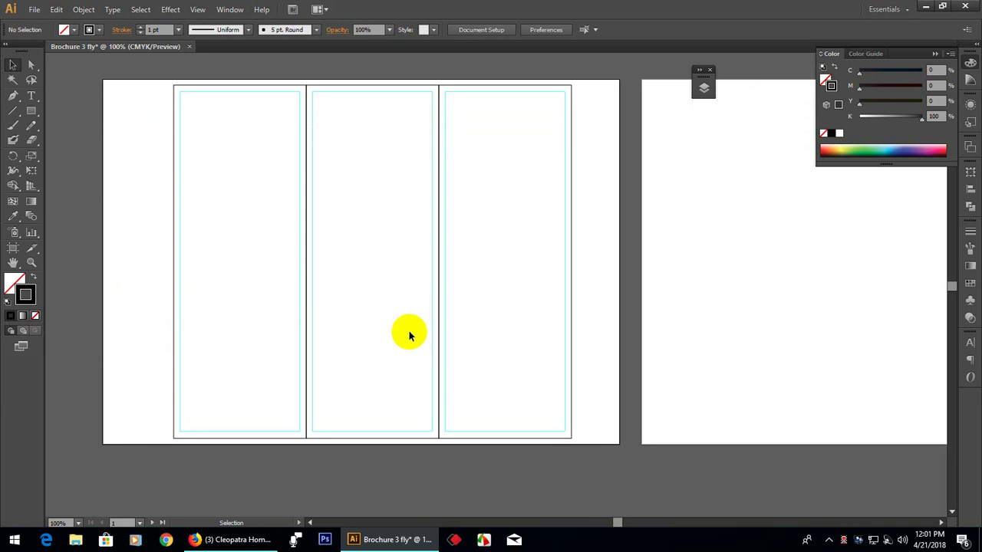
{"action": "scroll", "coordinate": [410, 332], "scroll_direction": "up", "scroll_amount": 1}
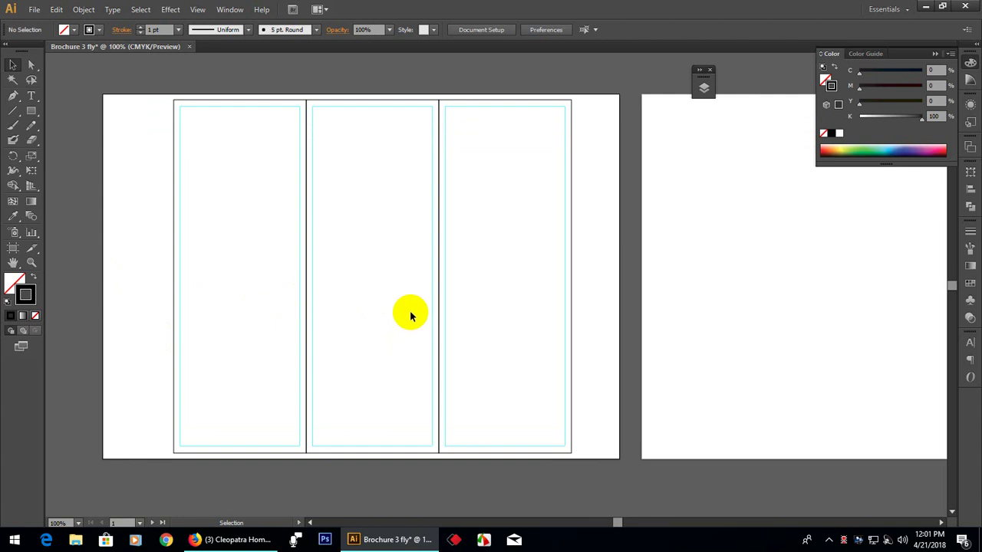
Delete all three panels together with their margin guides from the first artboard.
{"action": "scroll", "coordinate": [407, 311], "scroll_direction": "down", "scroll_amount": 1}
{"action": "left_click_drag", "start_coordinate": [127, 161], "coordinate": [609, 366]}
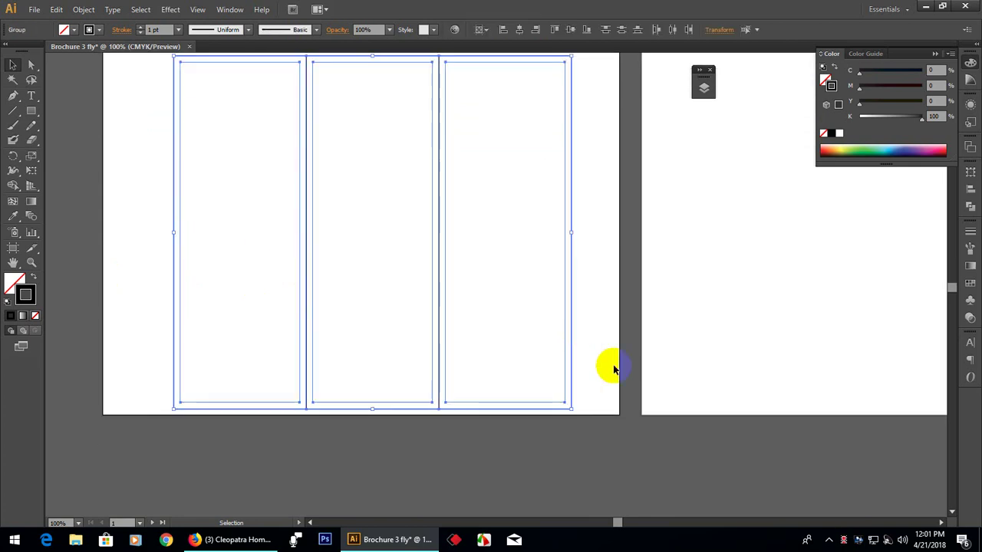
{"action": "key", "text": "Delete"}
{"action": "scroll", "coordinate": [513, 364], "scroll_direction": "up", "scroll_amount": 2}
{"action": "scroll", "coordinate": [401, 277], "scroll_direction": "down", "scroll_amount": 2}
{"action": "scroll", "coordinate": [401, 278], "scroll_direction": "up", "scroll_amount": 2}
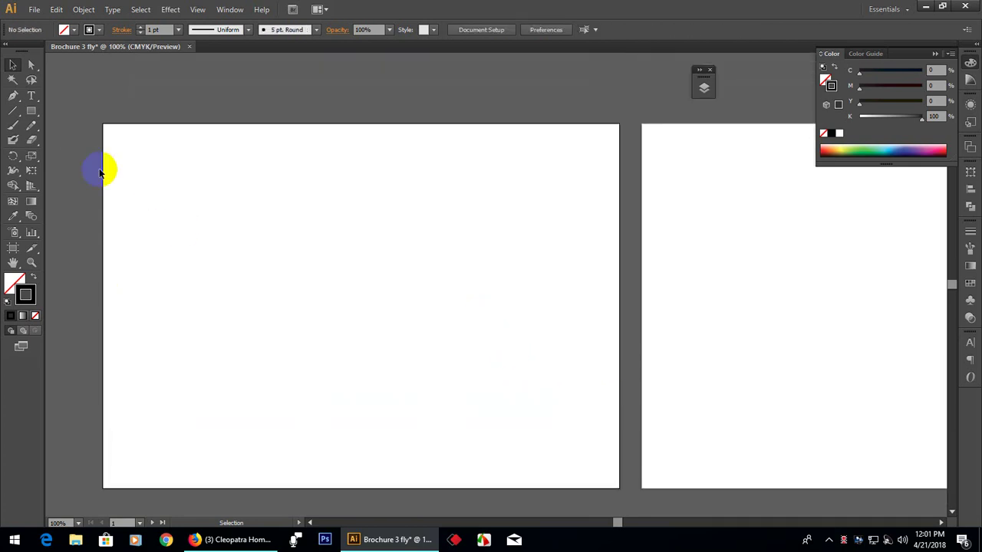
Draw a rectangle about 11.13 by 7.39 in inside the edges of the first artboard.
{"action": "left_click", "coordinate": [31, 110]}
{"action": "left_click_drag", "start_coordinate": [116, 144], "coordinate": [608, 471]}
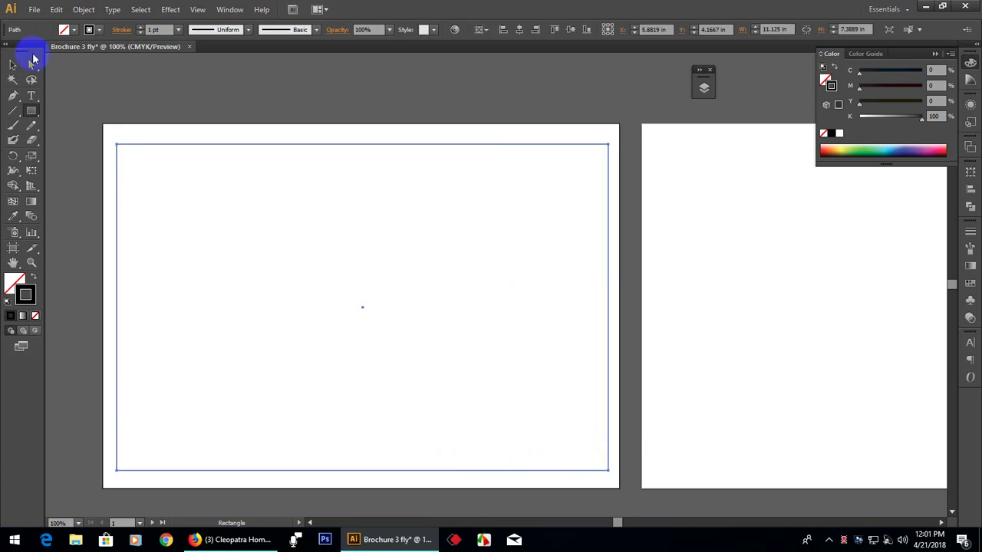
{"action": "left_click", "coordinate": [13, 65]}
{"action": "left_click", "coordinate": [165, 265]}
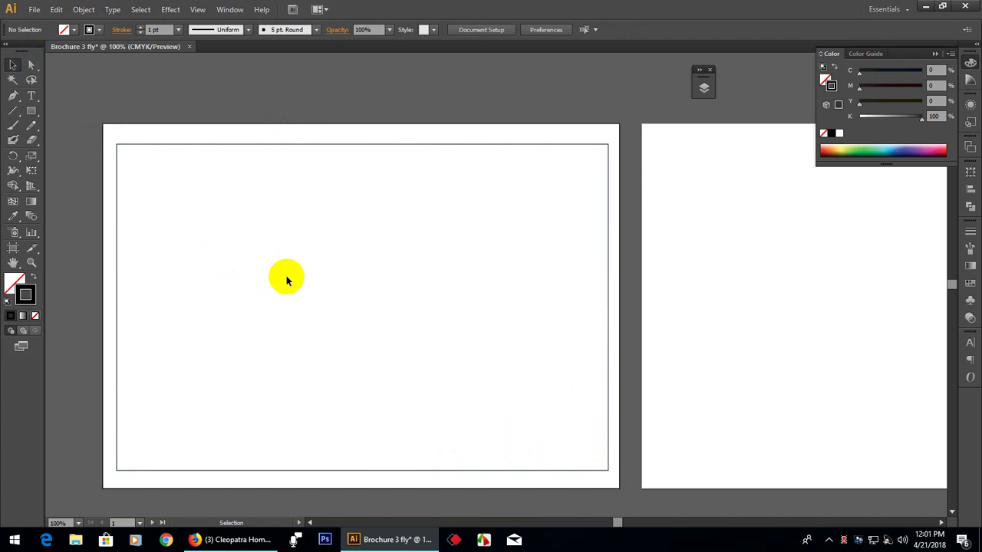
Split the rectangle into a grid of one row and three columns with a 0 in column gutter.
{"action": "left_click", "coordinate": [277, 112]}
{"action": "left_click_drag", "start_coordinate": [277, 112], "coordinate": [486, 360]}
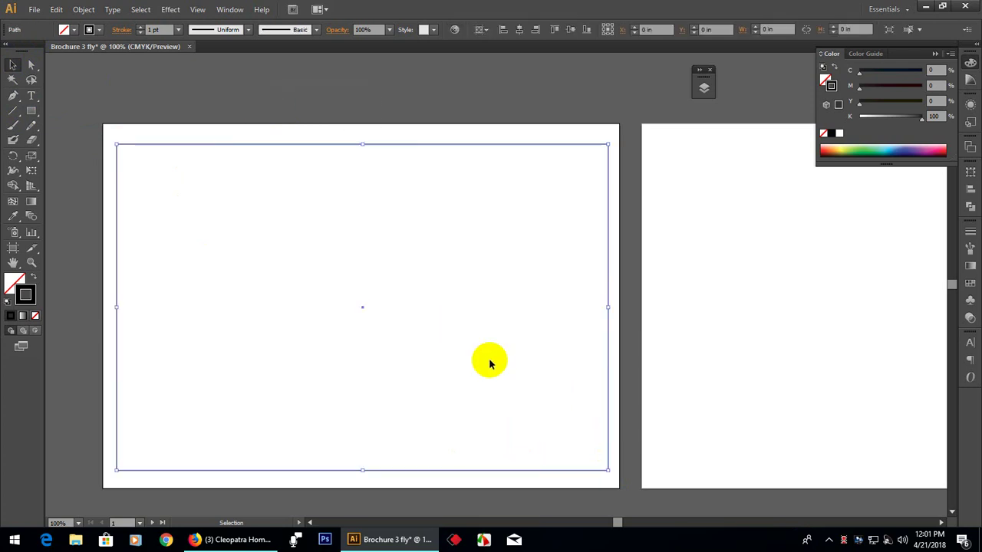
{"action": "left_click", "coordinate": [82, 9]}
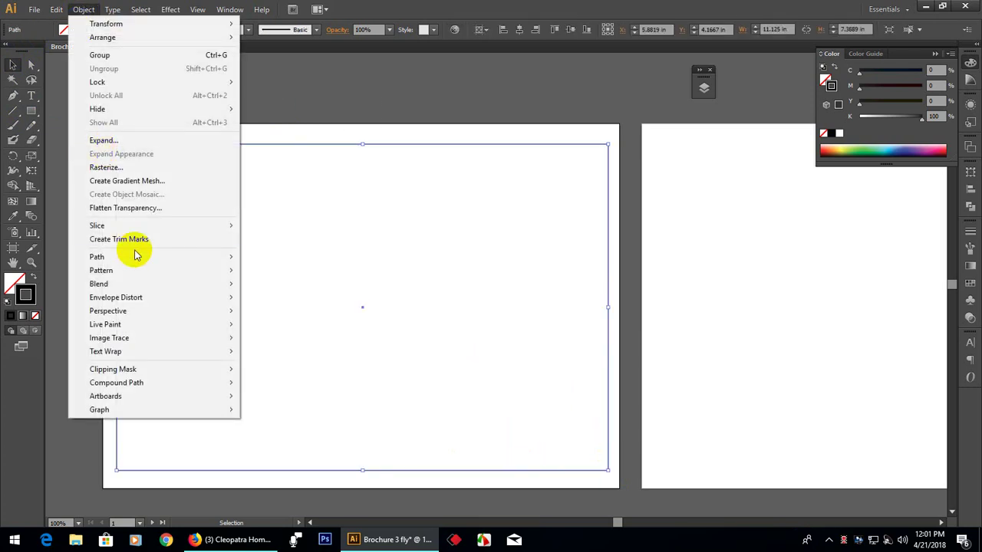
{"action": "mouse_move", "coordinate": [136, 256]}
{"action": "left_click", "coordinate": [282, 378]}
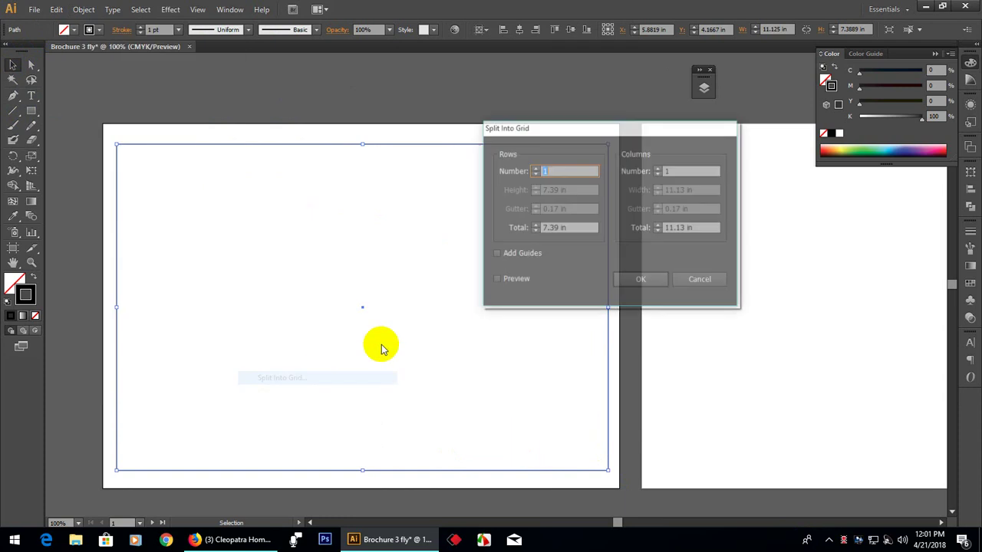
{"action": "left_click", "coordinate": [658, 169]}
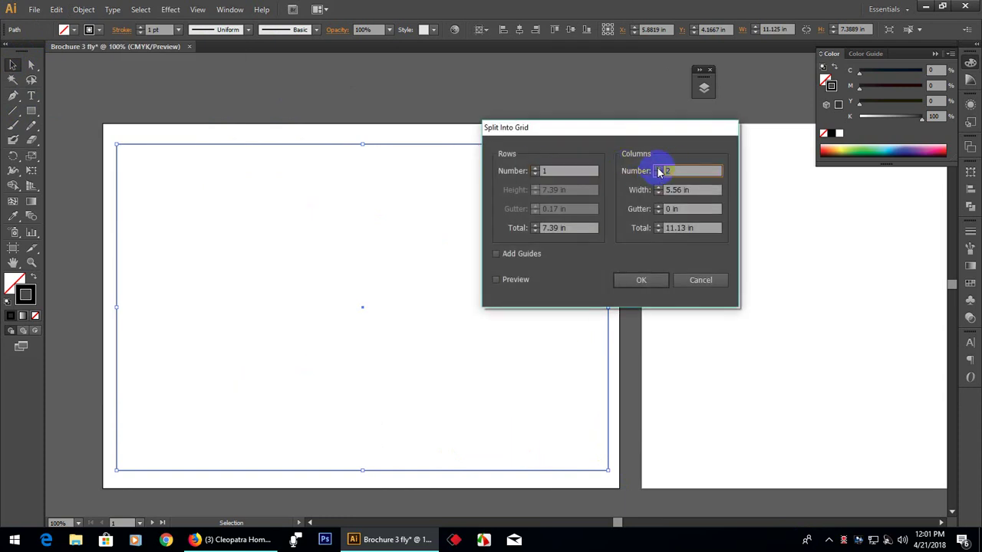
{"action": "left_click", "coordinate": [658, 169]}
{"action": "left_click", "coordinate": [506, 277]}
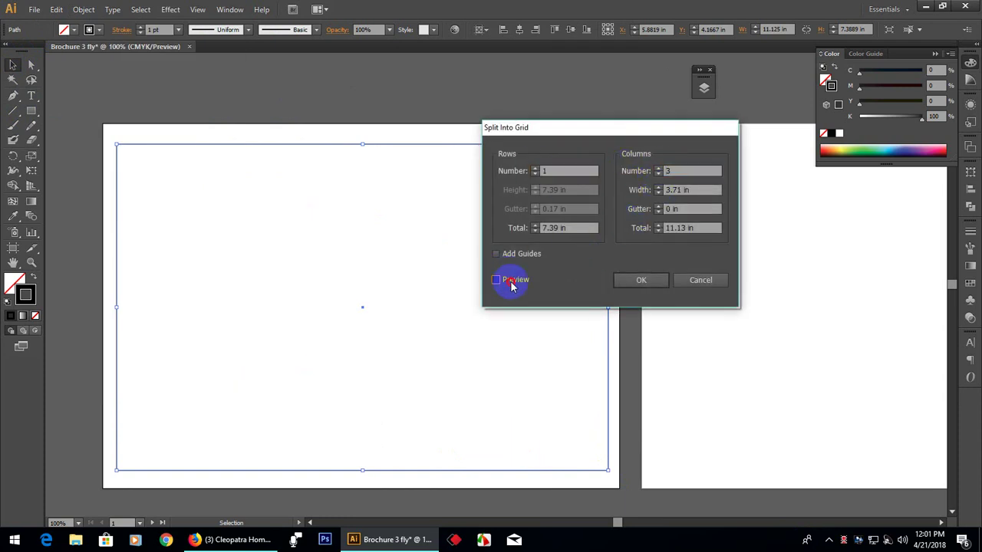
{"action": "left_click_drag", "start_coordinate": [547, 127], "coordinate": [478, 167]}
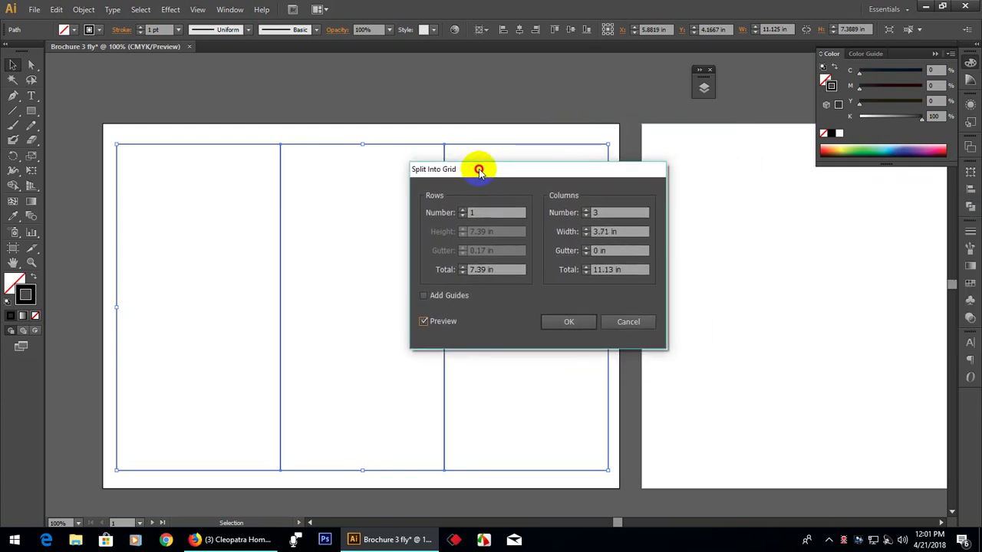
{"action": "left_click", "coordinate": [572, 320]}
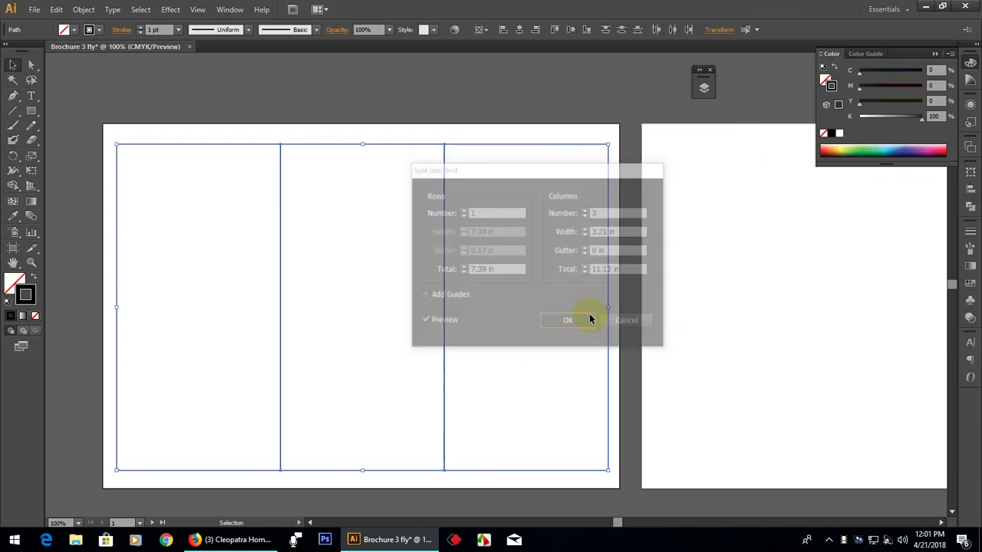
Delete the second and third columns of the grid, keeping only the first one.
{"action": "left_click", "coordinate": [613, 428]}
{"action": "left_click", "coordinate": [606, 388]}
{"action": "left_click_drag", "start_coordinate": [617, 368], "coordinate": [390, 354]}
{"action": "key", "text": "Delete"}
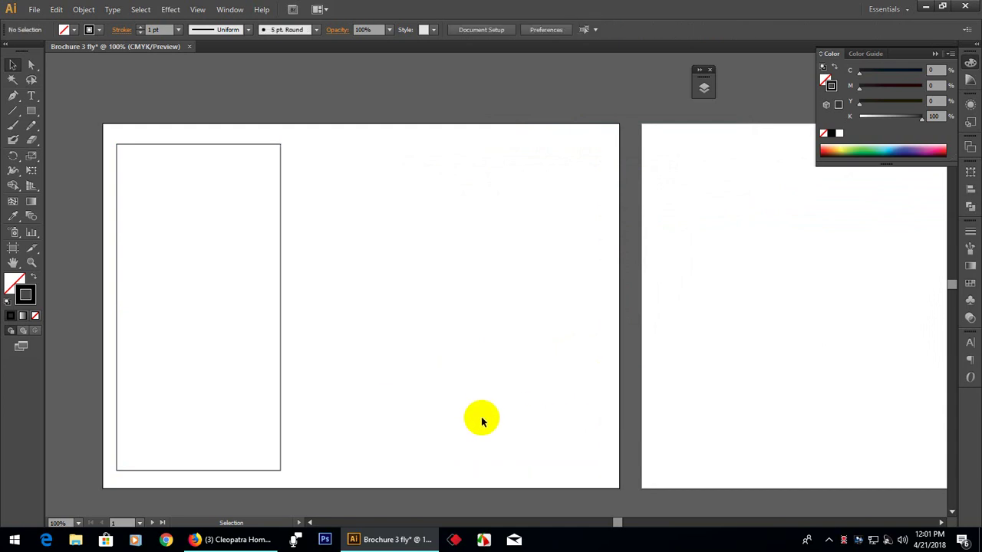
Offset the path of the remaining column by -0.15 in with miter joins to create an inset rectangle.
{"action": "left_click_drag", "start_coordinate": [207, 123], "coordinate": [294, 252]}
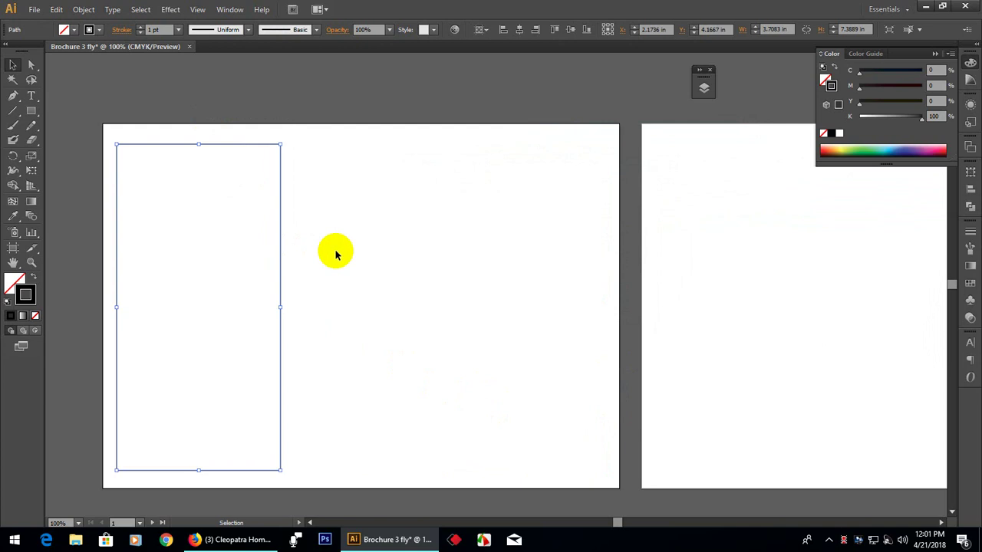
{"action": "left_click", "coordinate": [84, 9]}
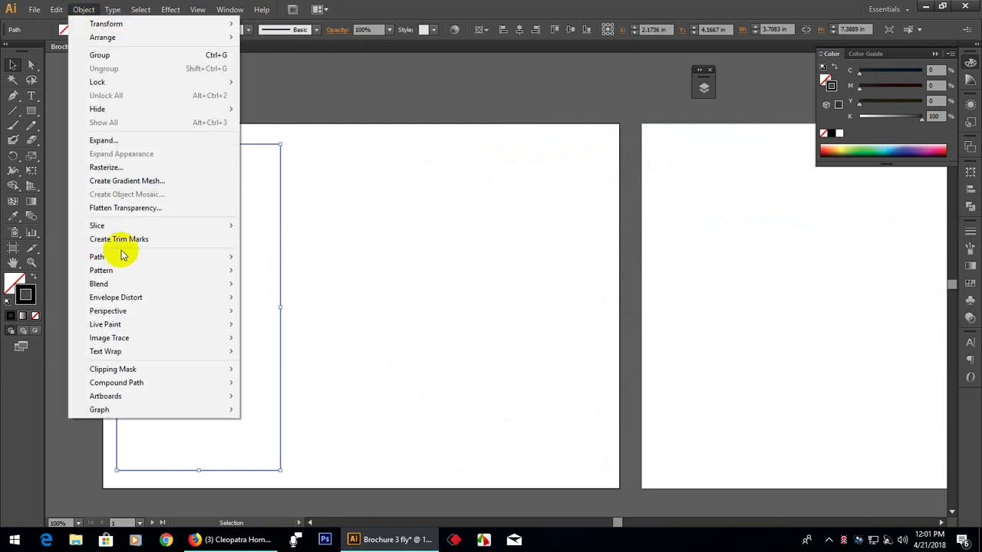
{"action": "mouse_move", "coordinate": [120, 256]}
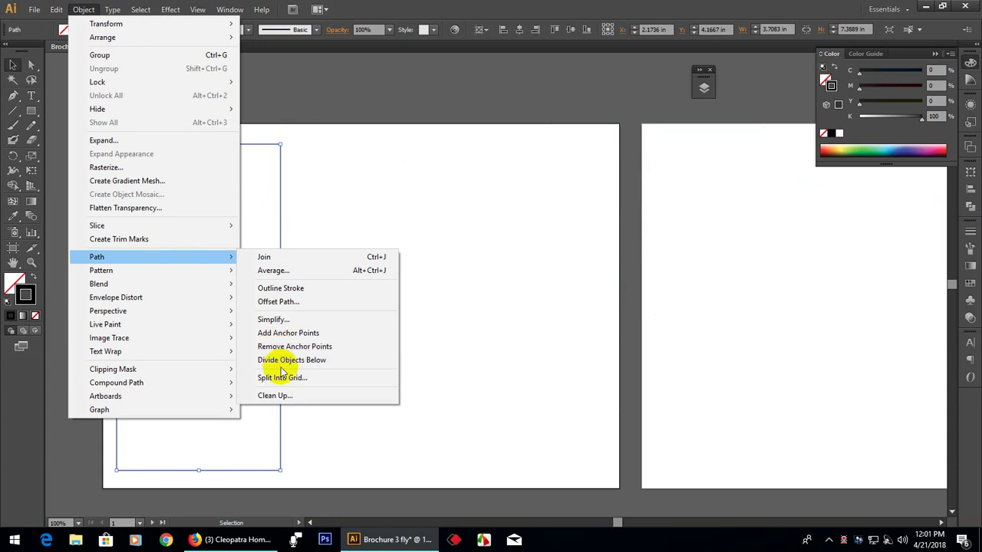
{"action": "left_click", "coordinate": [299, 303]}
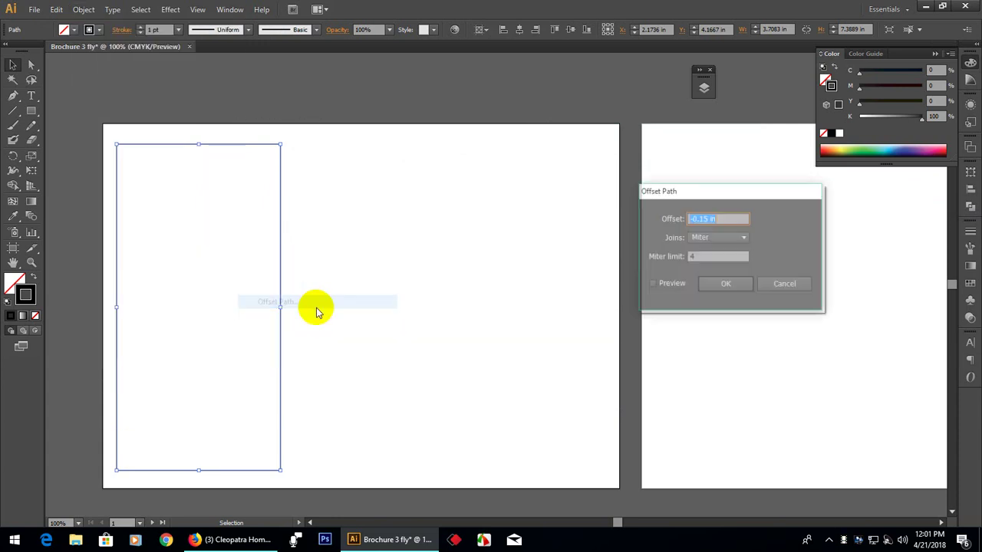
{"action": "left_click", "coordinate": [652, 283]}
{"action": "left_click", "coordinate": [726, 289]}
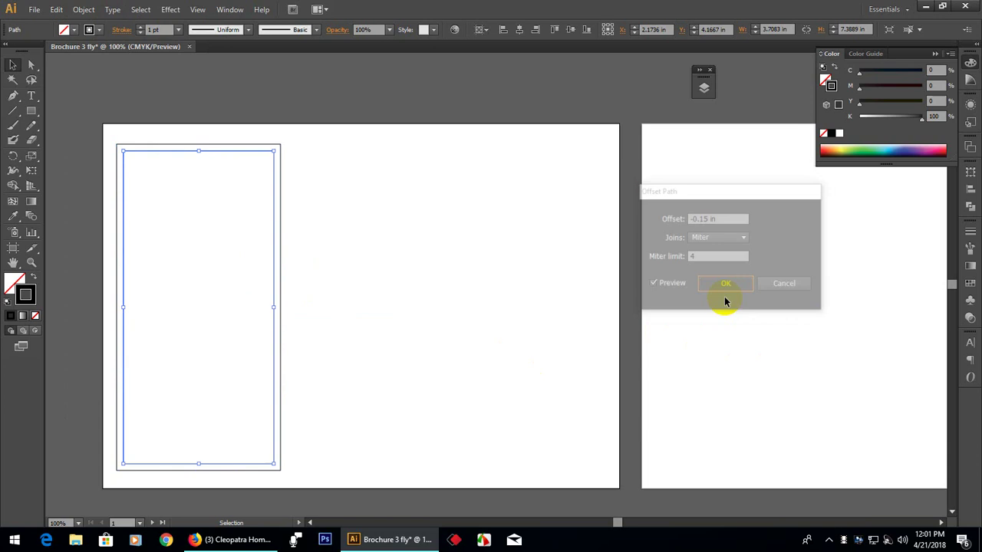
Convert the inset rectangle inside the column into a guide.
{"action": "right_click", "coordinate": [222, 153]}
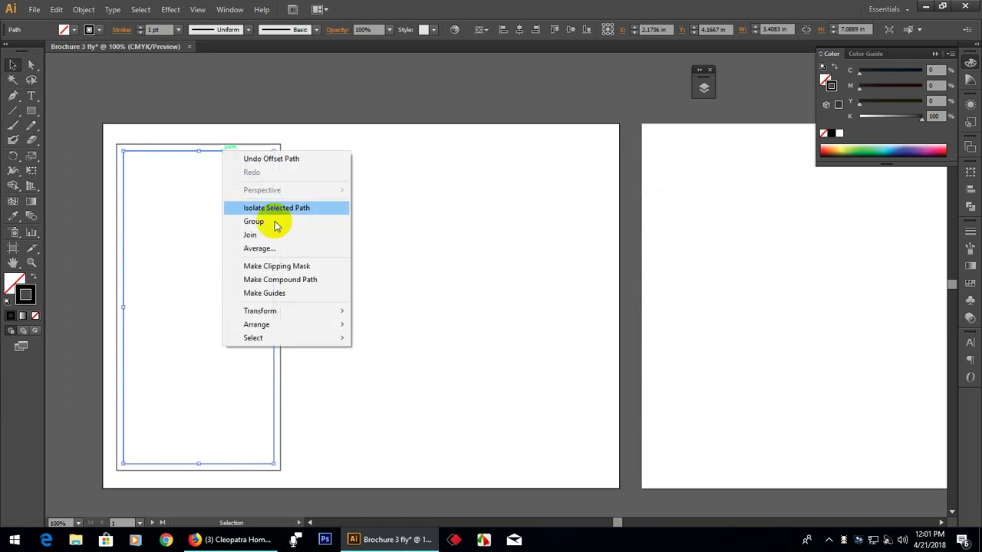
{"action": "left_click", "coordinate": [278, 291]}
{"action": "left_click", "coordinate": [397, 298]}
Duplicate the column with its margin guide twice, edge to edge, to form three panels on the first artboard.
{"action": "left_click", "coordinate": [256, 271]}
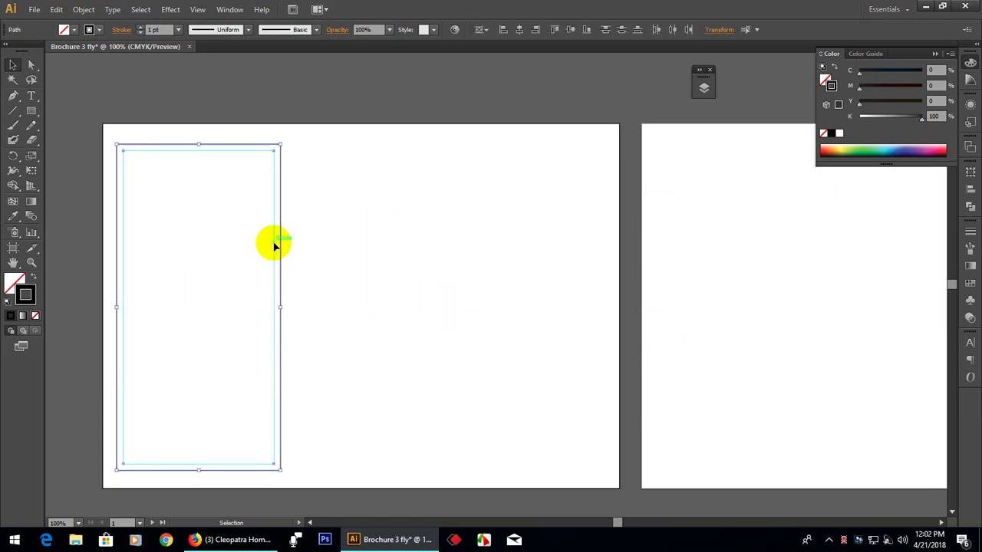
{"action": "left_click_drag", "start_coordinate": [278, 244], "coordinate": [608, 281]}
{"action": "left_click", "coordinate": [311, 108]}
{"action": "scroll", "coordinate": [307, 274], "scroll_direction": "down", "scroll_amount": 3}
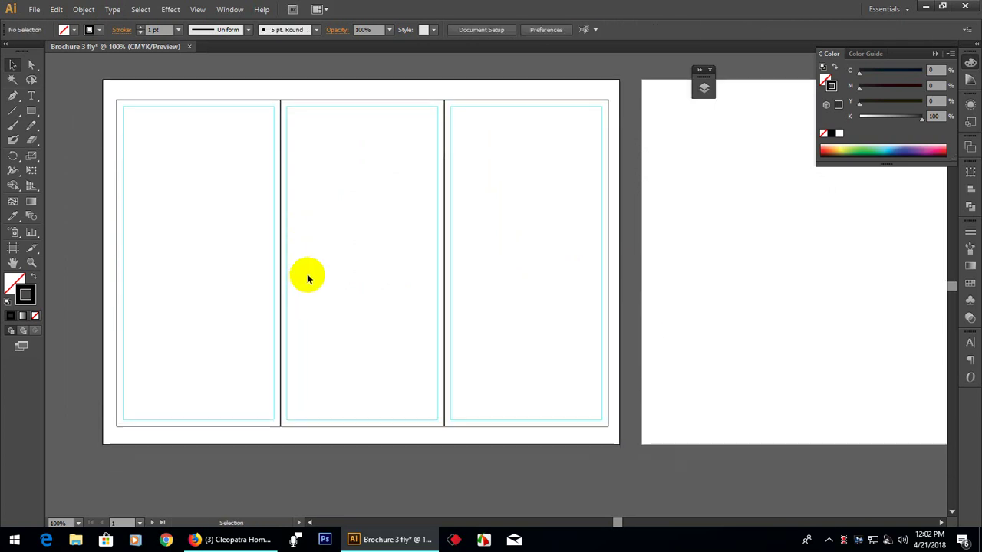
{"action": "scroll", "coordinate": [307, 279], "scroll_direction": "up", "scroll_amount": 3}
Copy the three panels and their margin guides onto the second artboard and position them within its edges.
{"action": "left_click_drag", "start_coordinate": [191, 84], "coordinate": [566, 309]}
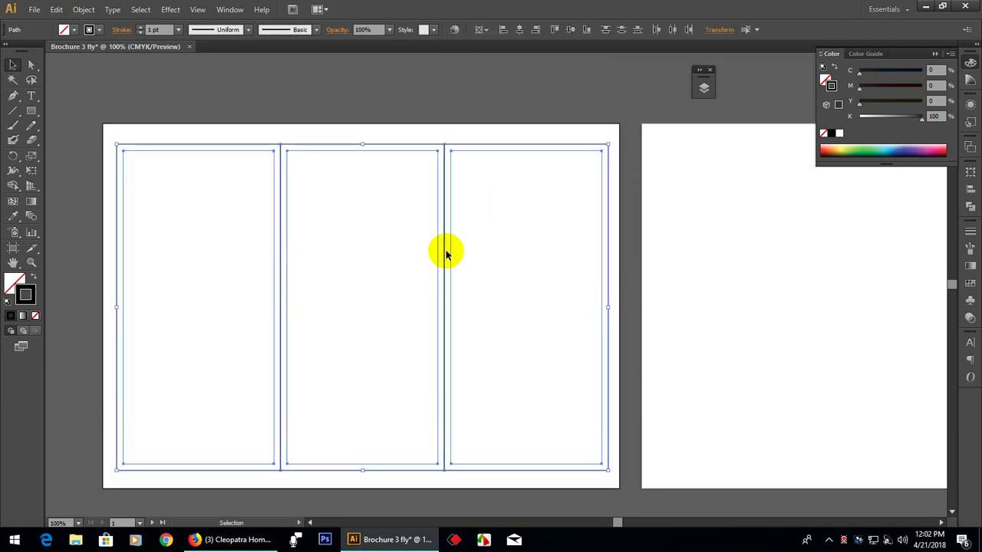
{"action": "left_click_drag", "start_coordinate": [444, 253], "coordinate": [924, 257]}
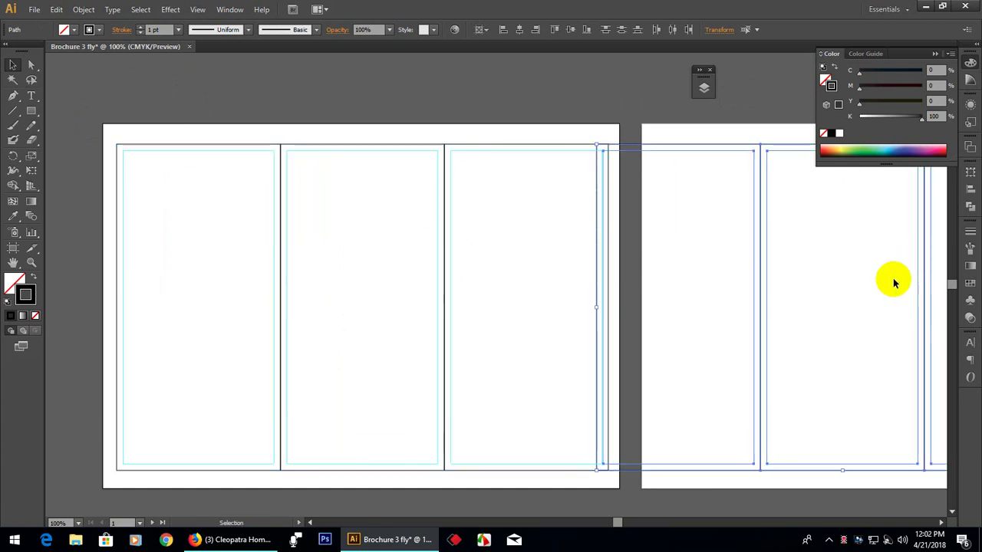
{"action": "left_click_drag", "start_coordinate": [739, 140], "coordinate": [282, 177]}
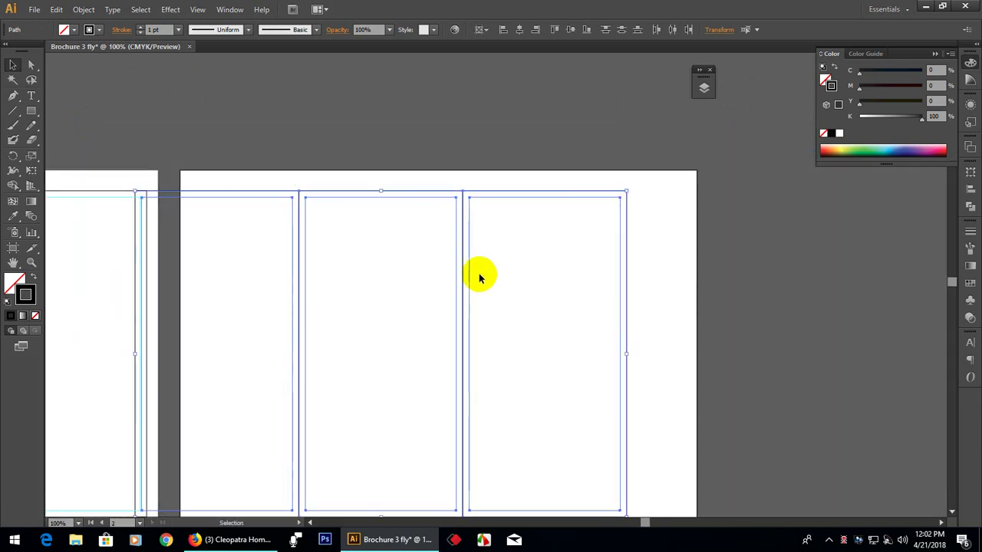
{"action": "left_click_drag", "start_coordinate": [465, 263], "coordinate": [526, 275]}
{"action": "left_click", "coordinate": [751, 346]}
Examine the three-panel layouts on both artboards side by side.
{"action": "left_click_drag", "start_coordinate": [253, 333], "coordinate": [668, 284]}
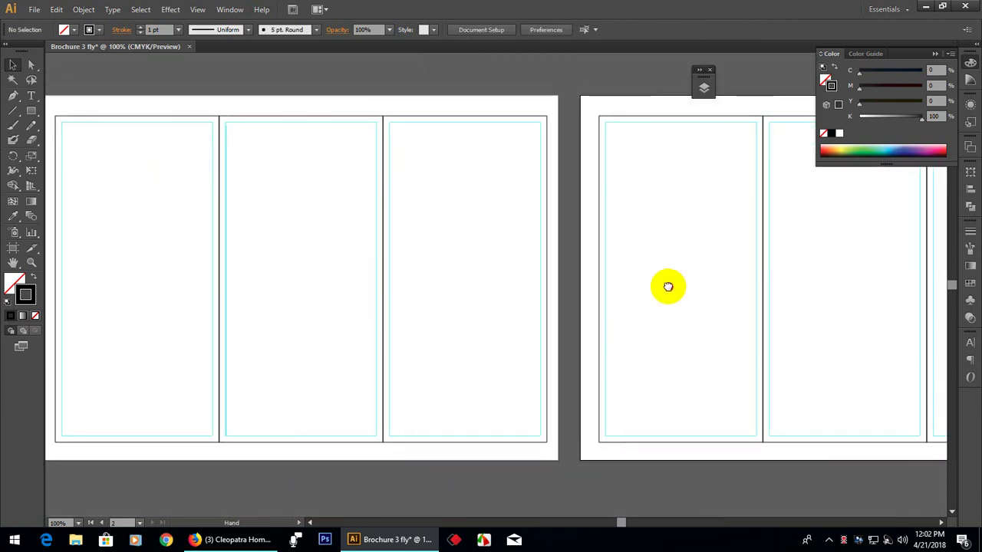
{"action": "key", "text": "ctrl+minus"}
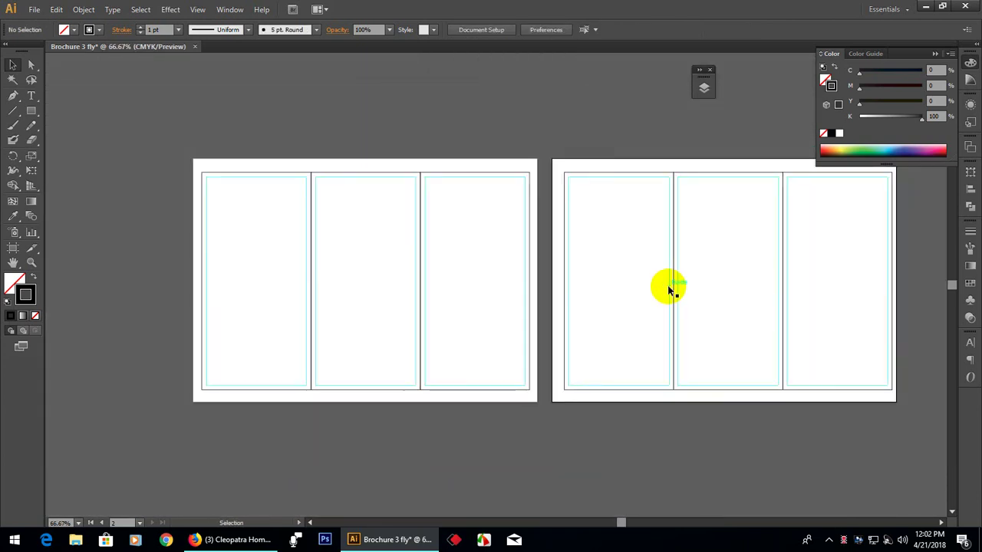
{"action": "left_click_drag", "start_coordinate": [657, 237], "coordinate": [563, 224]}
{"action": "left_click_drag", "start_coordinate": [659, 257], "coordinate": [657, 257]}
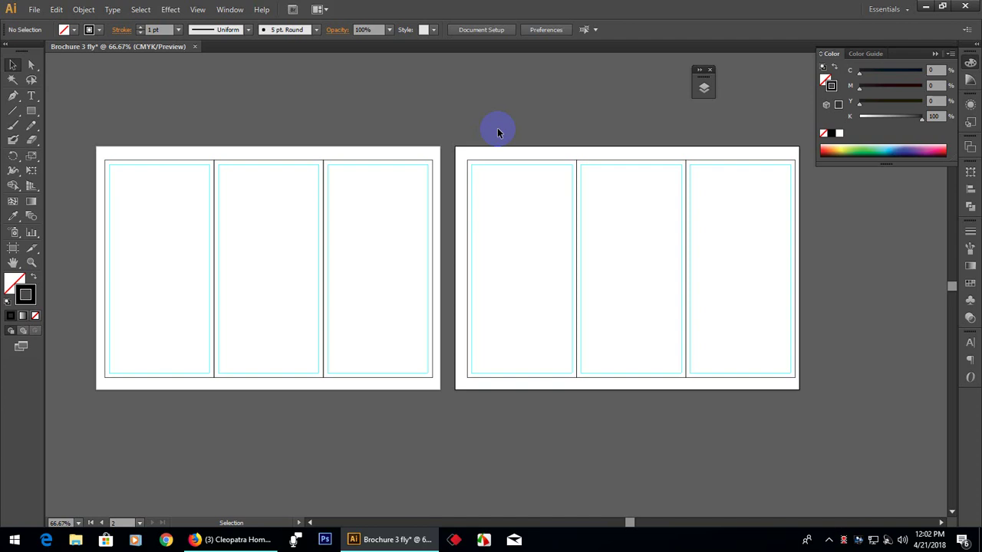
{"action": "scroll", "coordinate": [397, 333], "scroll_direction": "up", "scroll_amount": 1}
{"action": "scroll", "coordinate": [414, 326], "scroll_direction": "down", "scroll_amount": 4}
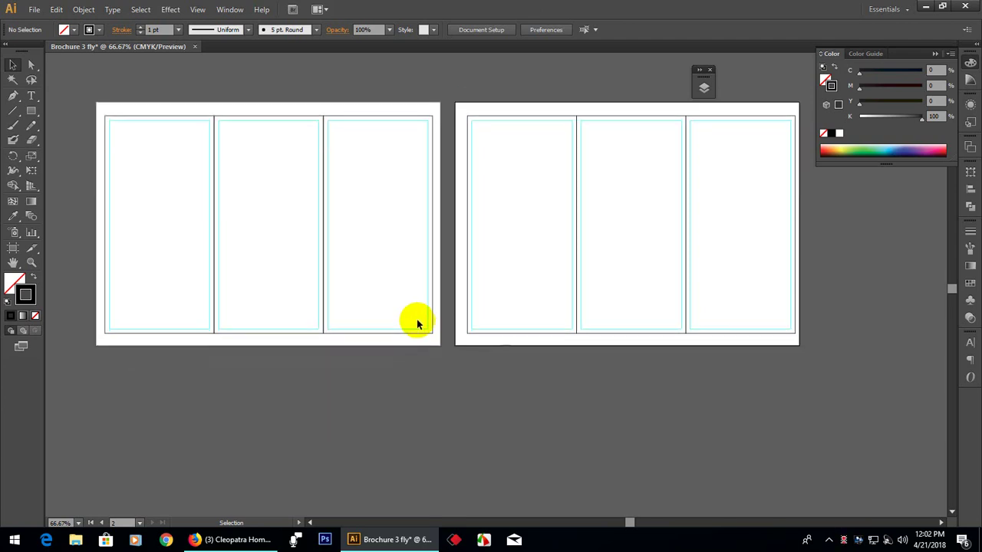
{"action": "scroll", "coordinate": [407, 315], "scroll_direction": "up", "scroll_amount": 3}
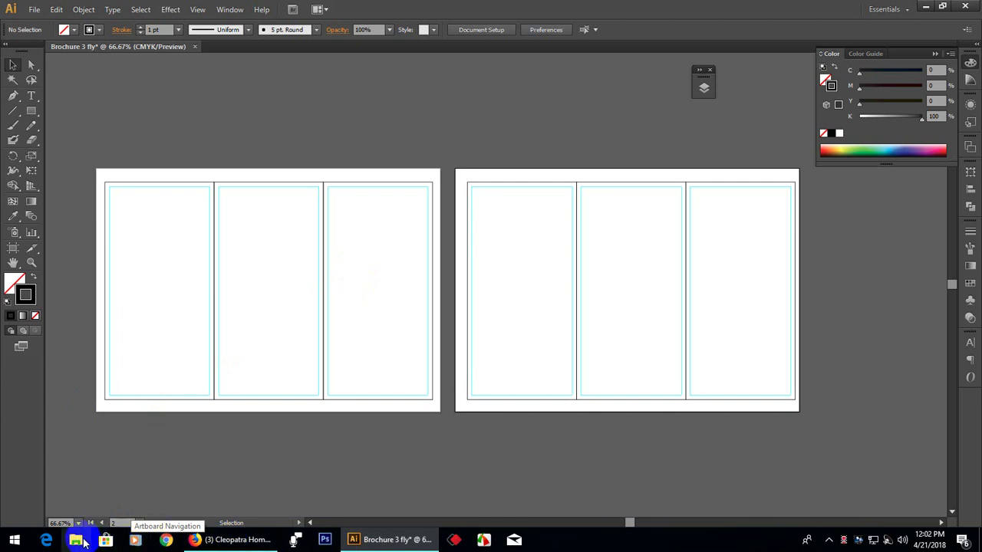
Switch to Firefox and search Google Images for "3 fly brochure" in a new tab.
{"action": "key", "text": "super+e"}
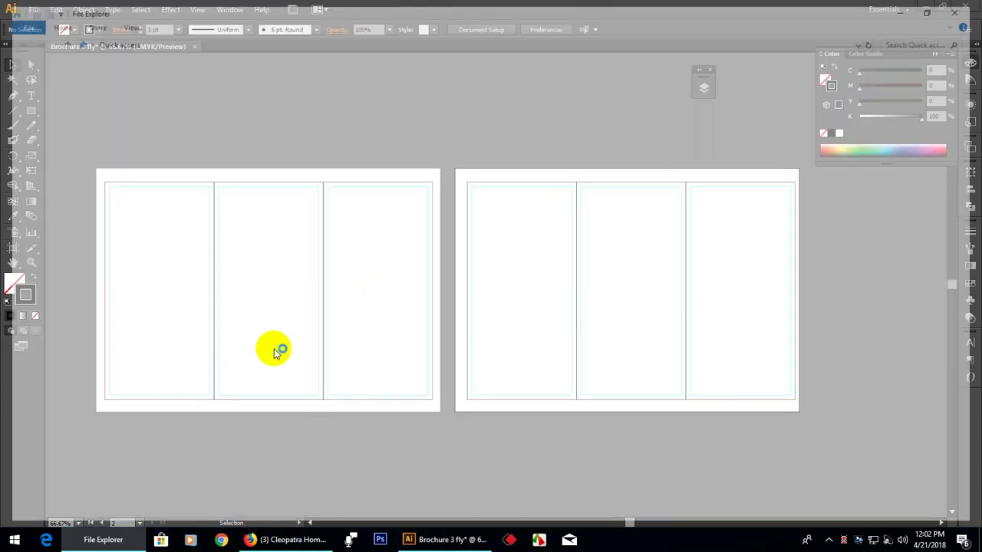
{"action": "left_click", "coordinate": [295, 539]}
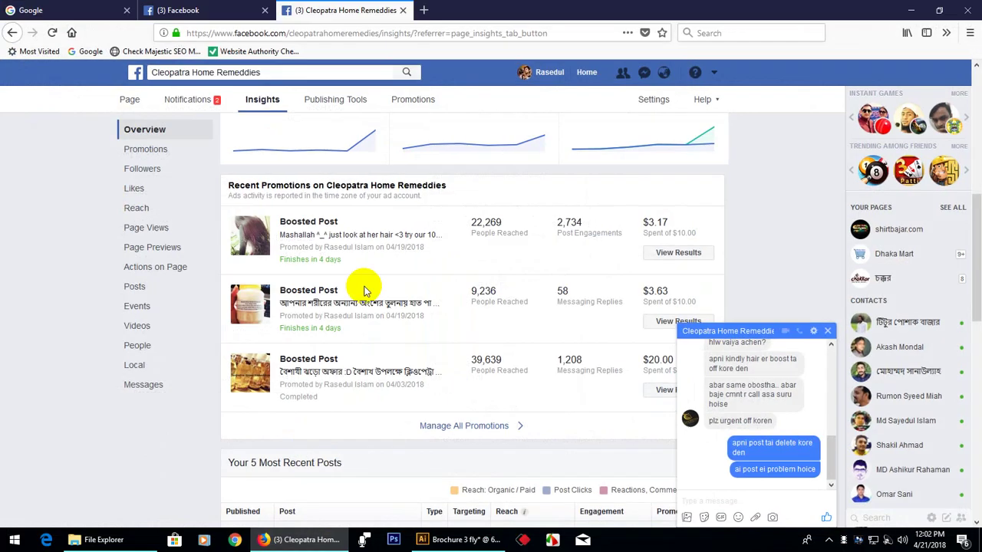
{"action": "left_click", "coordinate": [424, 11]}
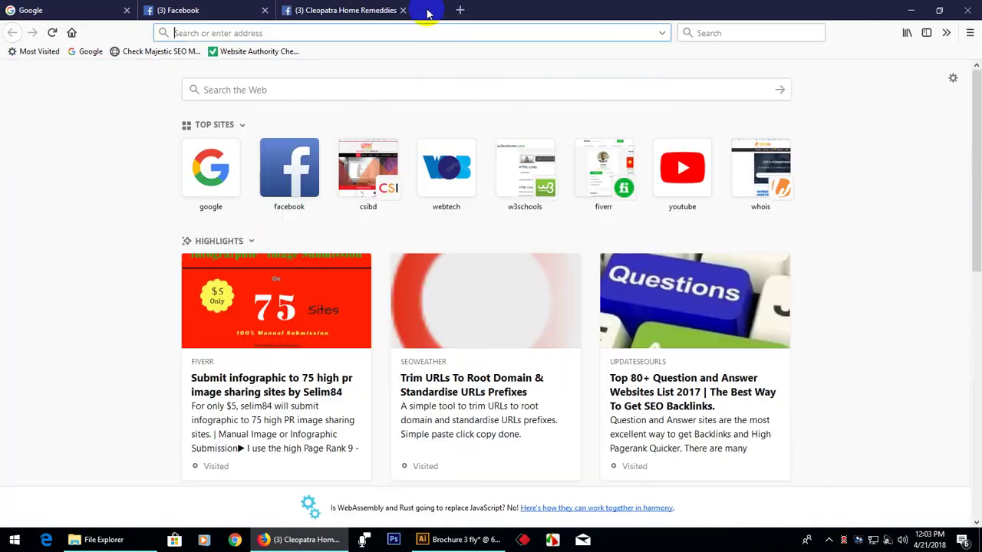
{"action": "left_click", "coordinate": [224, 164]}
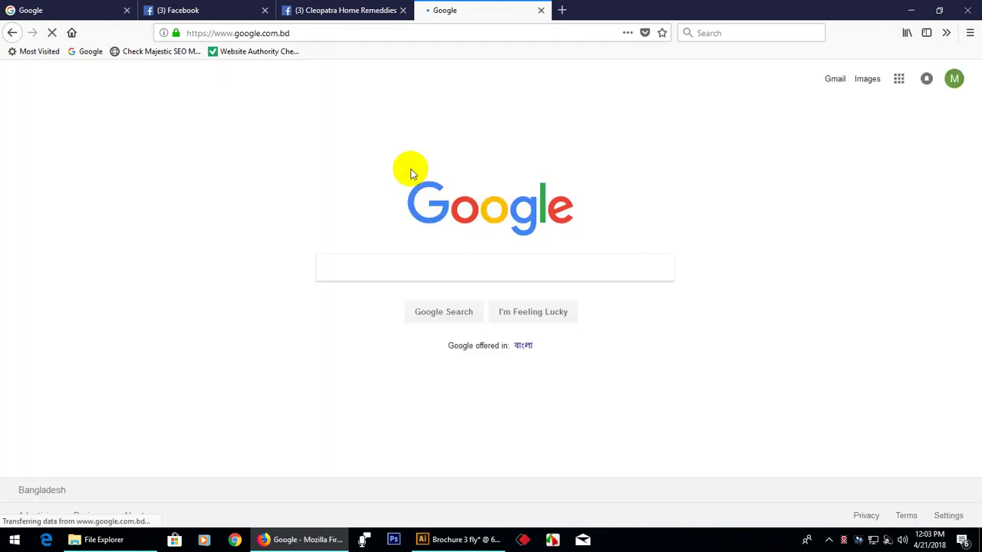
{"action": "left_click", "coordinate": [871, 83]}
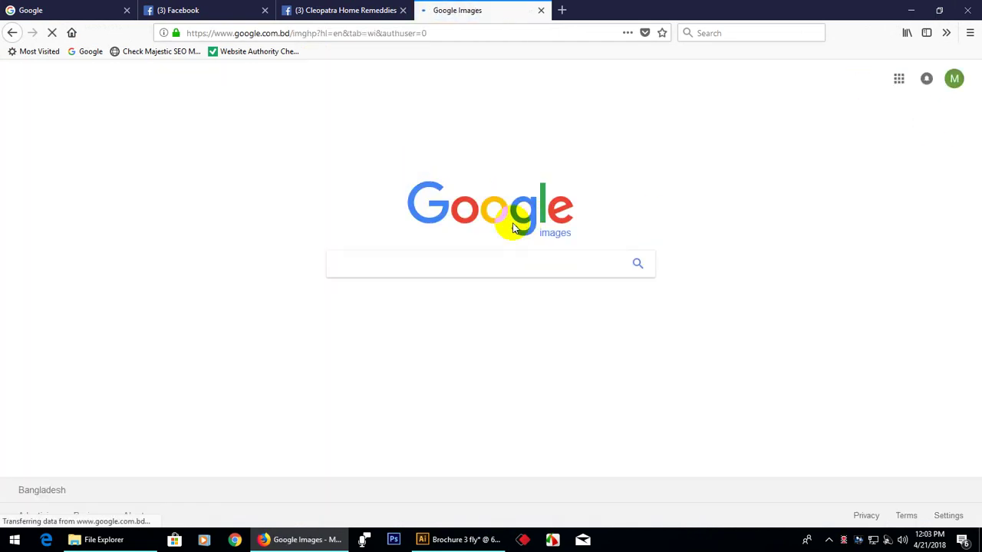
{"action": "type", "text": "3 "}
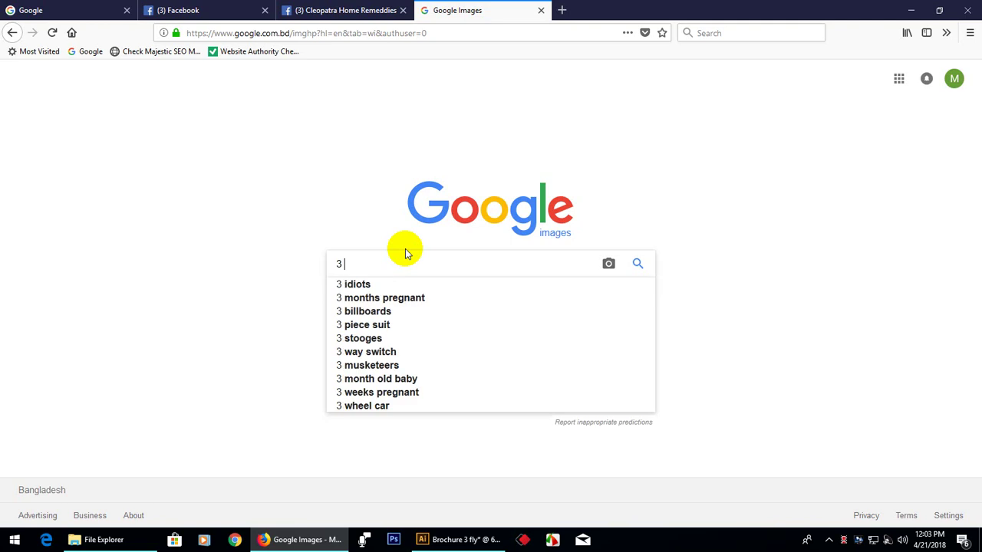
{"action": "type", "text": "fly"}
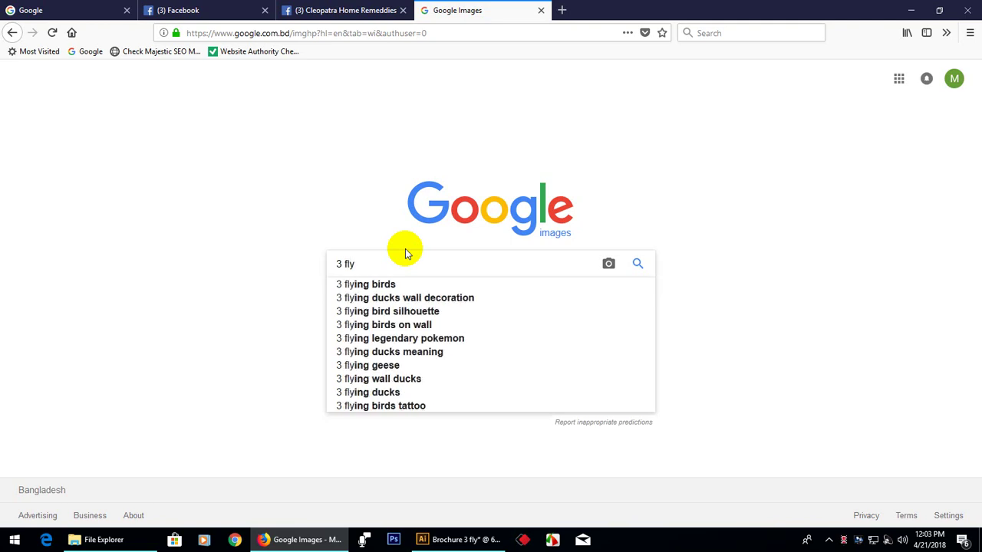
{"action": "type", "text": " br"}
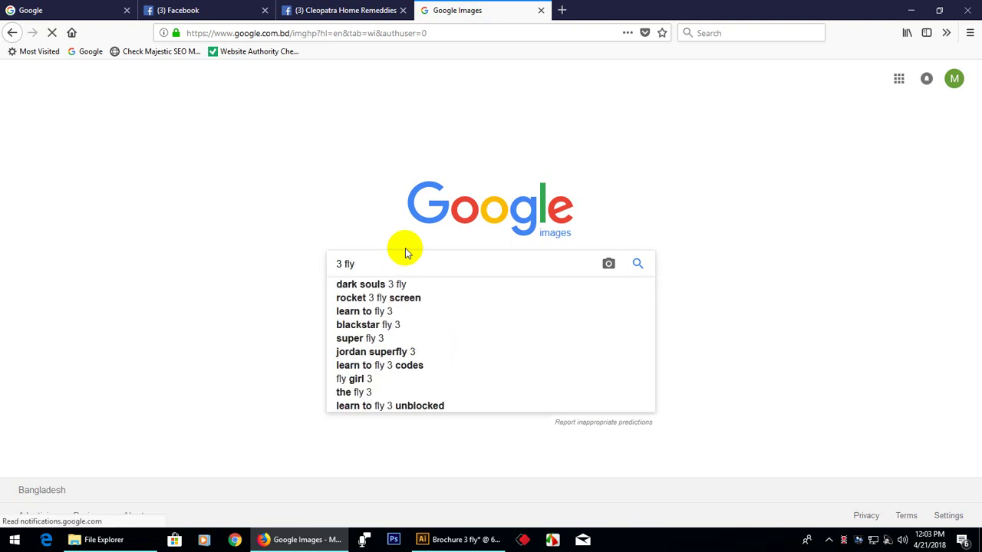
{"action": "type", "text": "ochure"}
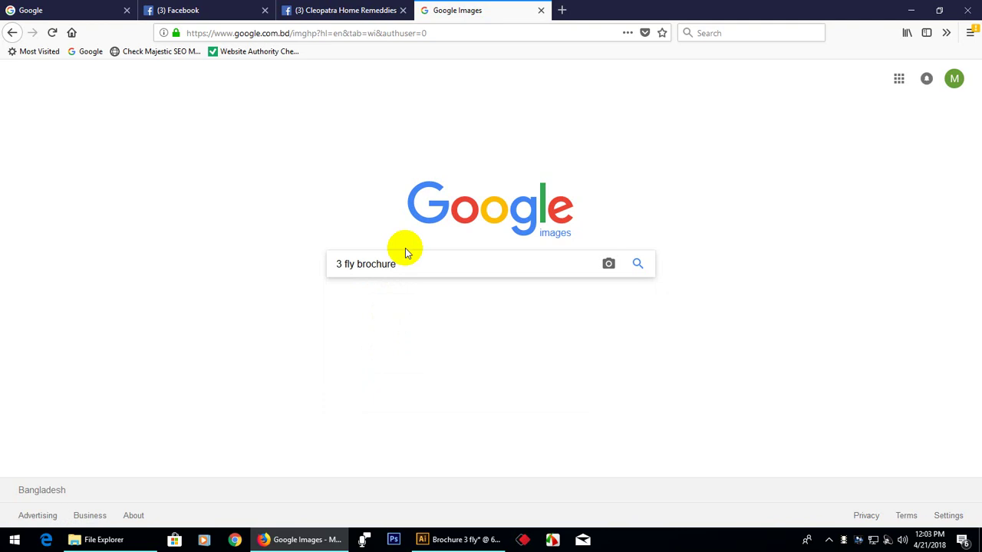
{"action": "key", "text": "Return"}
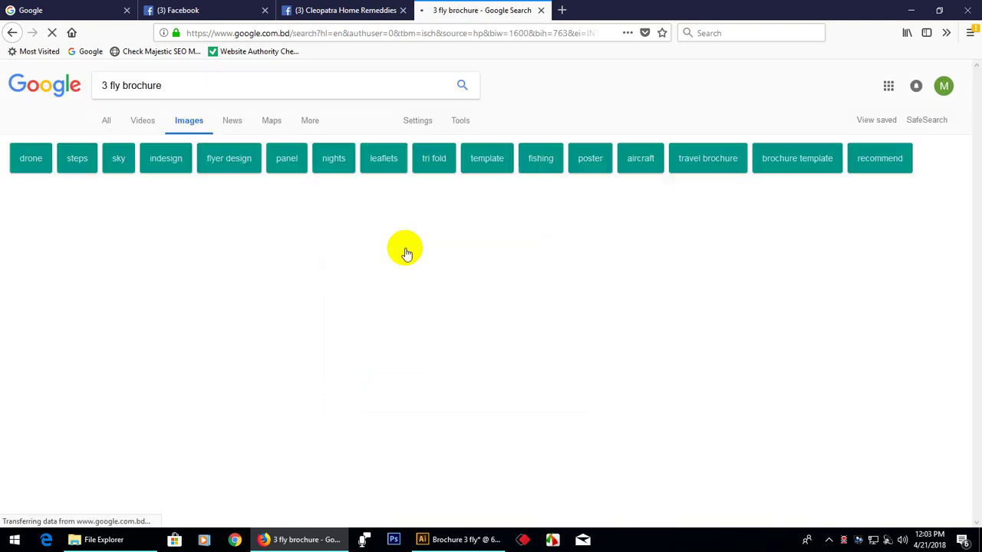
Examine the Bikroy.com brochure and the three-panel real estate brochure among the image results.
{"action": "scroll", "coordinate": [386, 363], "scroll_direction": "down", "scroll_amount": 2}
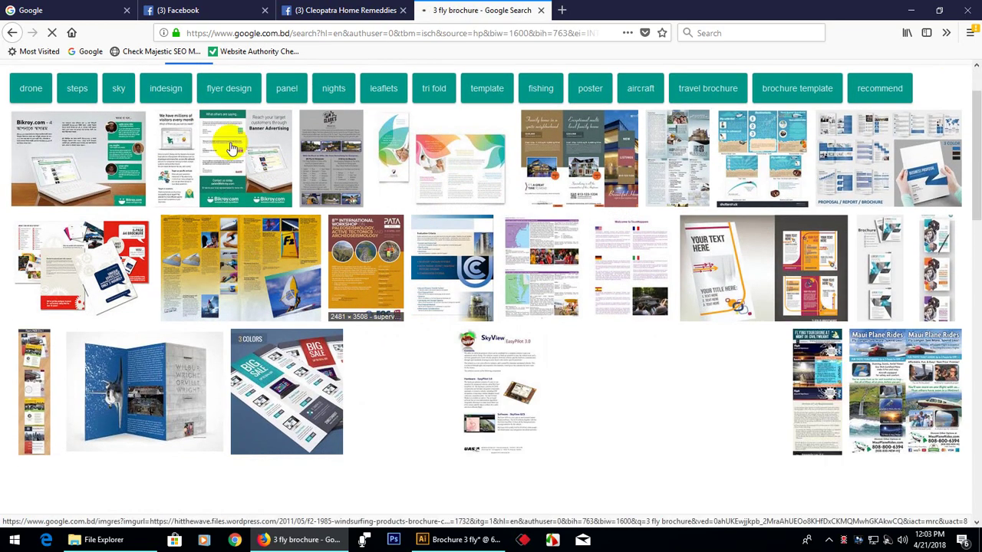
{"action": "left_click", "coordinate": [67, 159]}
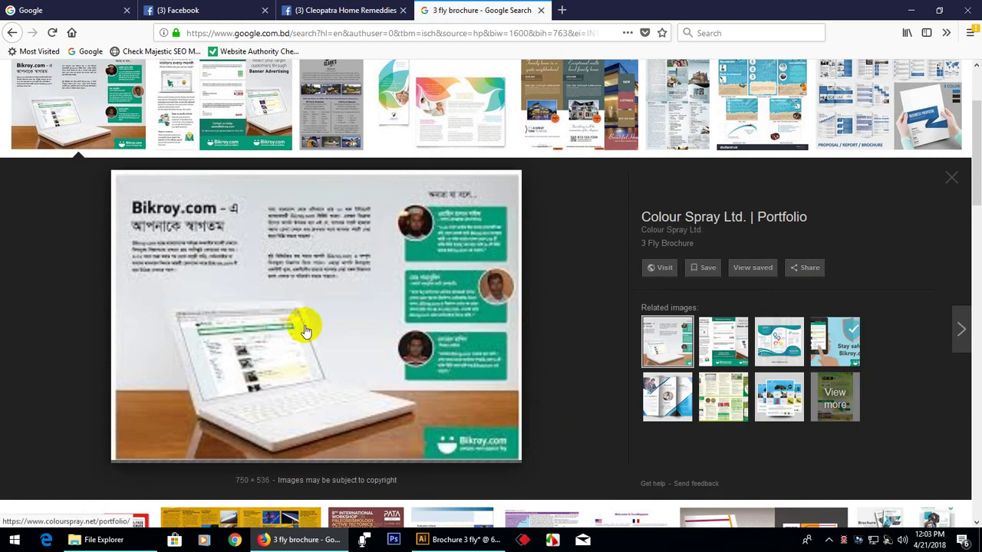
{"action": "left_click", "coordinate": [586, 400]}
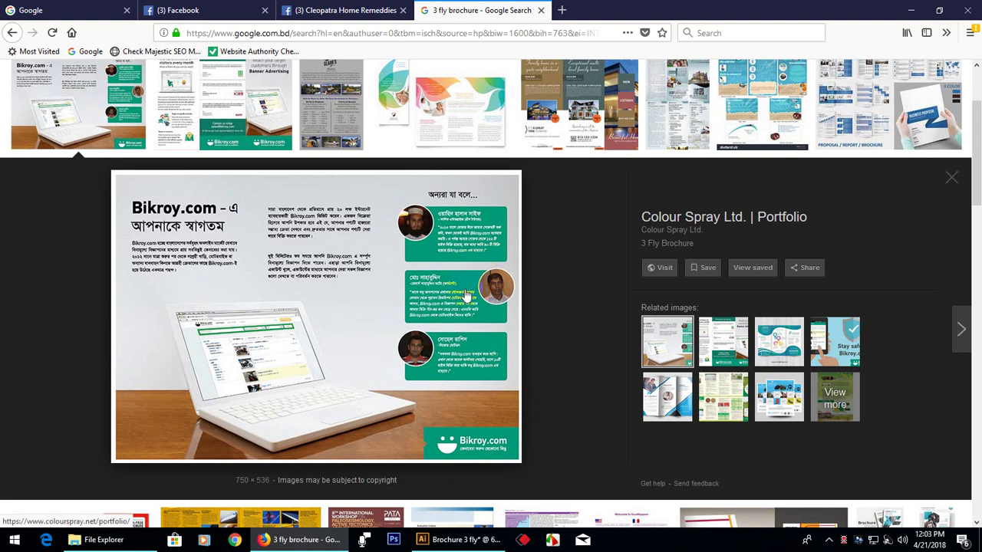
{"action": "scroll", "coordinate": [580, 248], "scroll_direction": "up", "scroll_amount": 3}
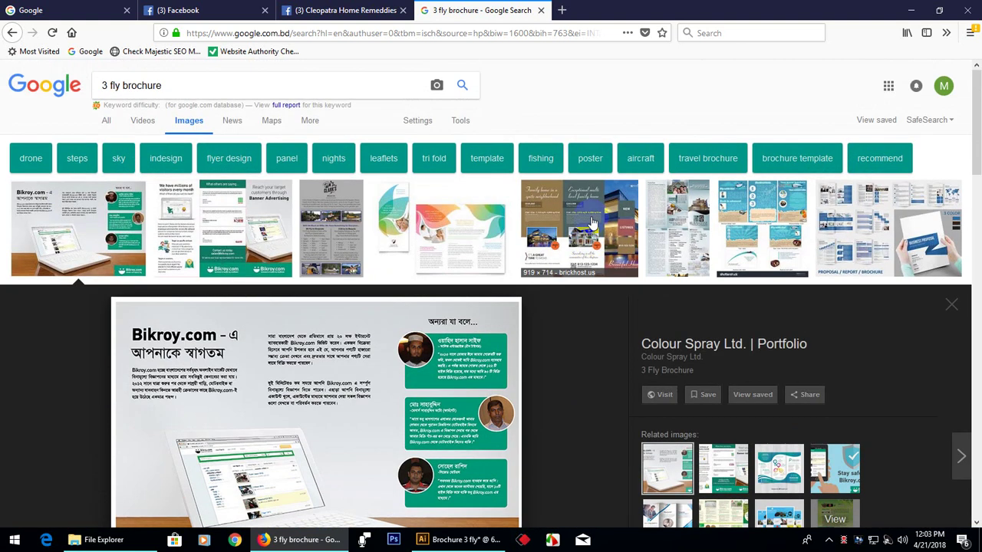
{"action": "left_click", "coordinate": [591, 229]}
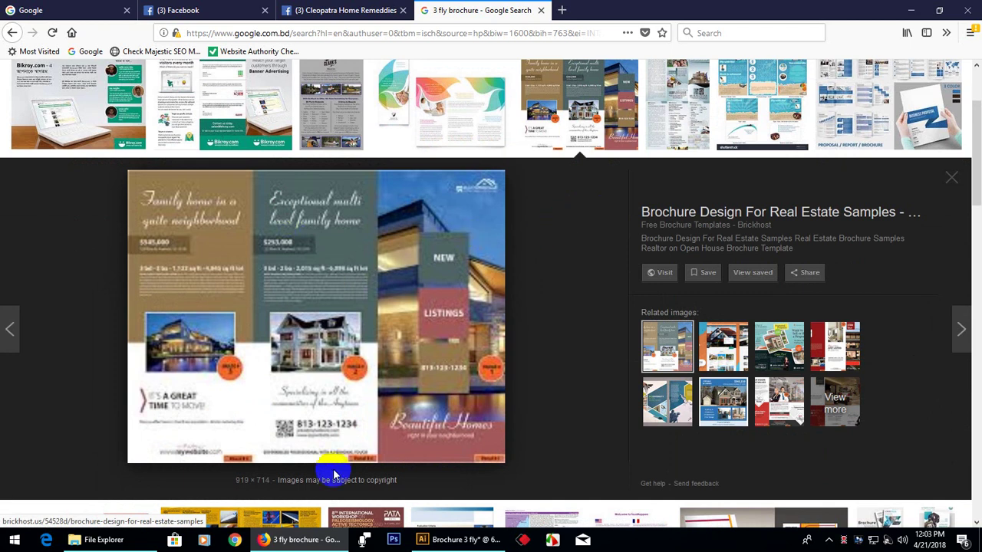
Switch back to Illustrator and review the empty three-panel layouts on both artboards against the brochure references.
{"action": "left_click", "coordinate": [459, 539]}
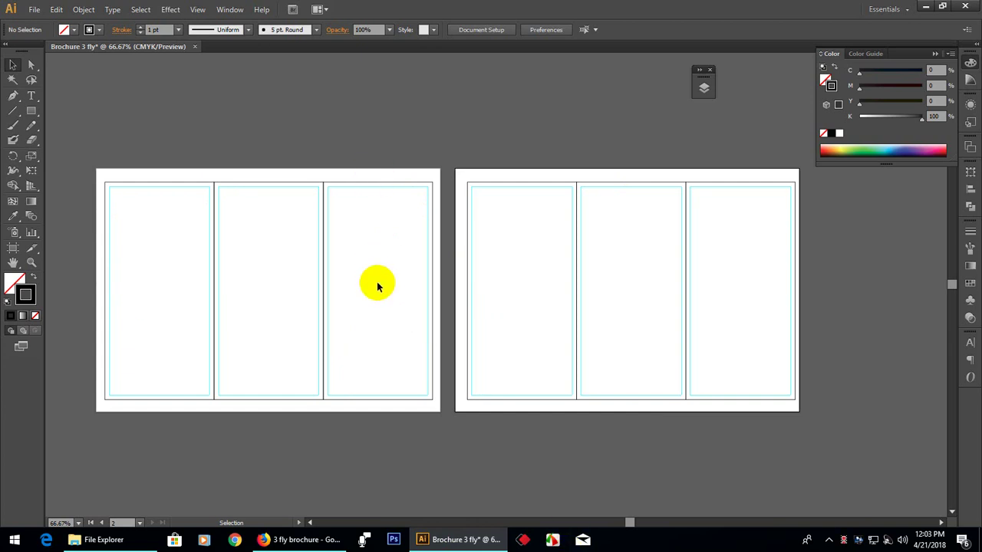
{"action": "left_click_drag", "start_coordinate": [509, 131], "coordinate": [378, 178]}
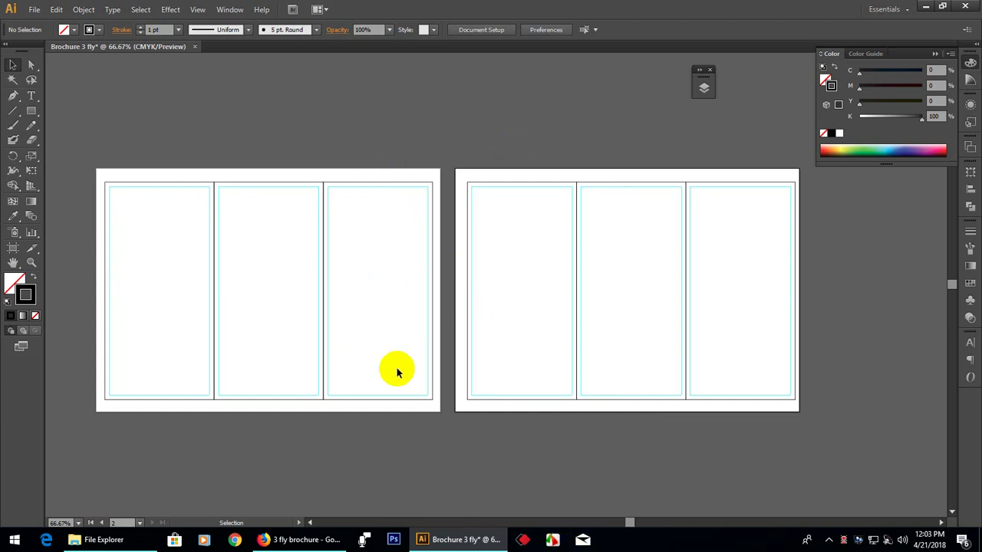
{"action": "left_click", "coordinate": [588, 31]}
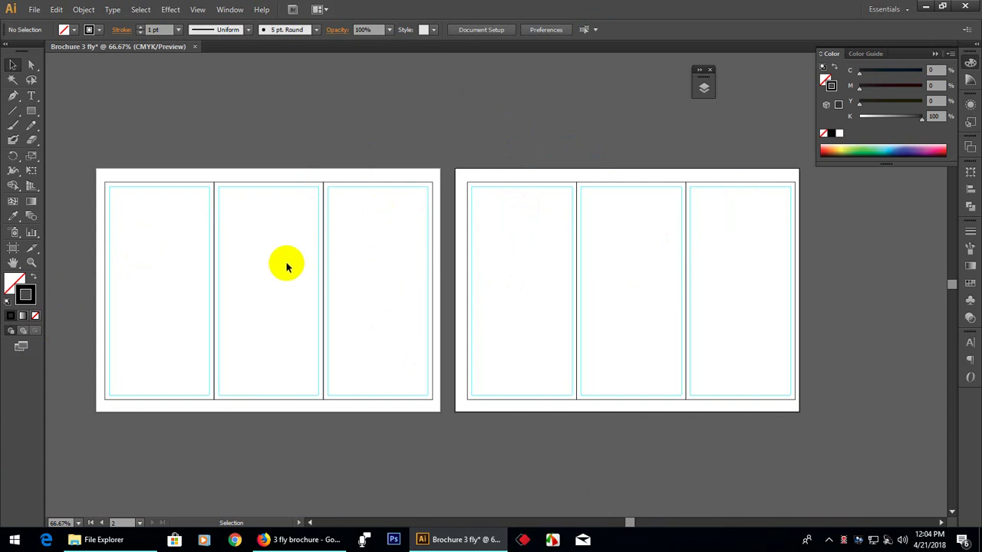
{"action": "scroll", "coordinate": [286, 265], "scroll_direction": "down", "scroll_amount": 2}
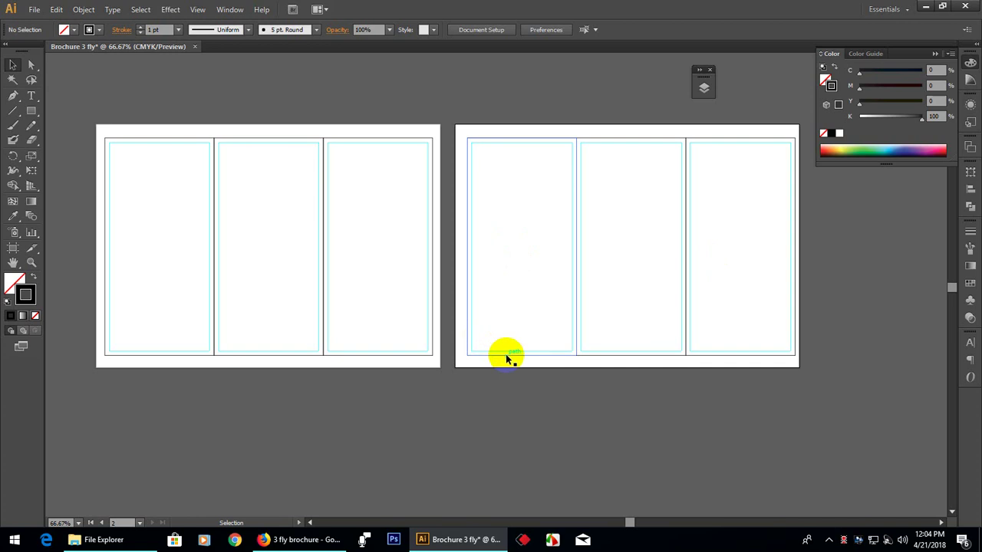
{"action": "scroll", "coordinate": [506, 357], "scroll_direction": "up", "scroll_amount": 1}
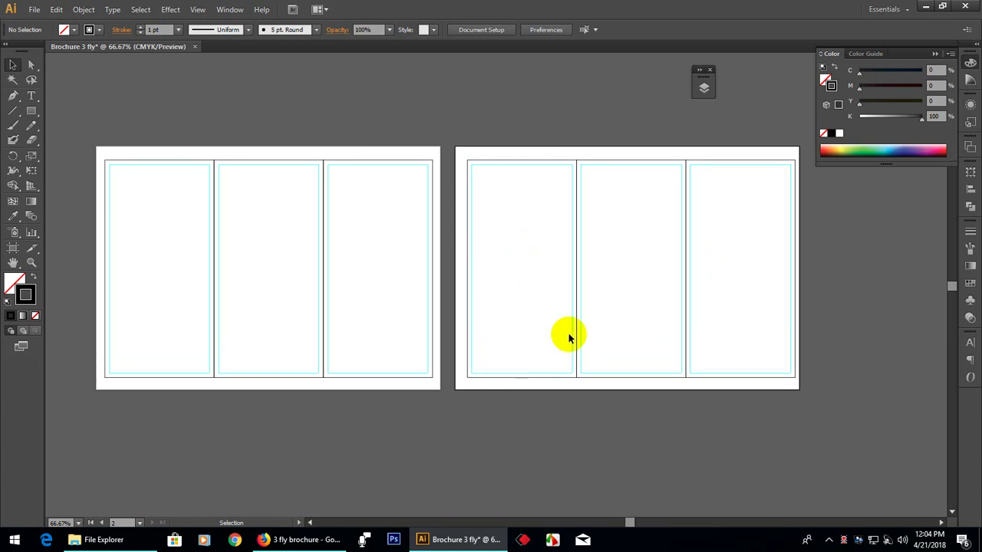
{"action": "left_click", "coordinate": [732, 409]}
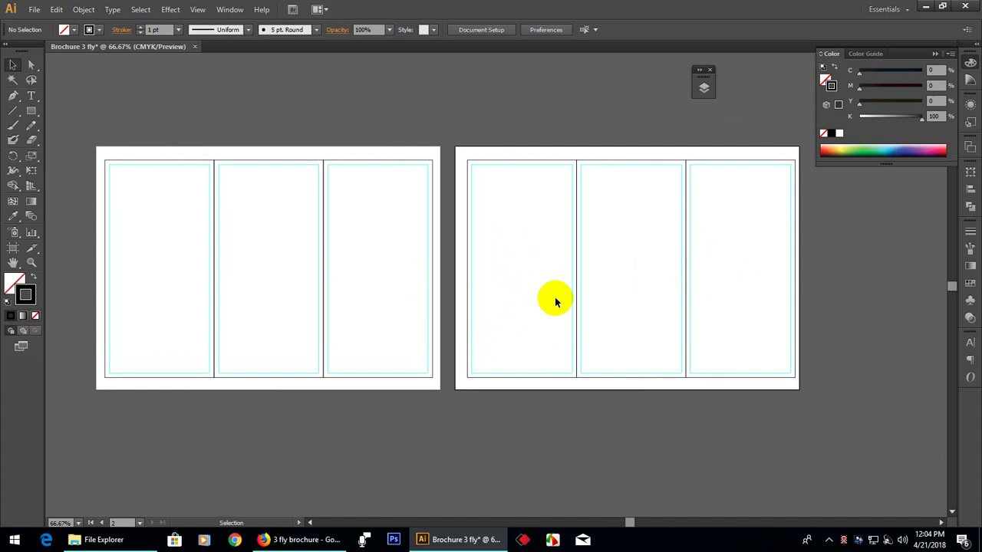
{"action": "left_click", "coordinate": [499, 492]}
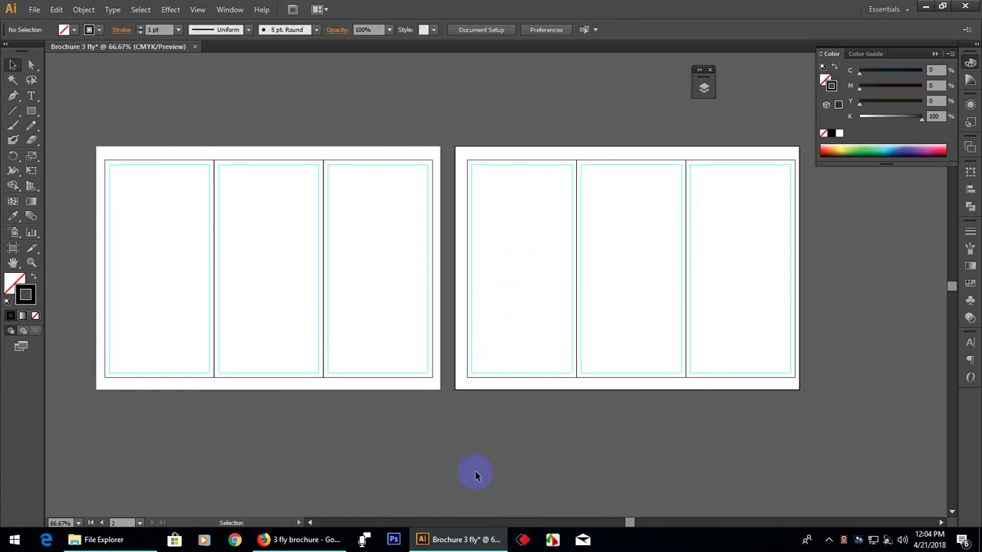
Return to the image results in Firefox and preview the brochure template with colourful leaf shapes.
{"action": "left_click", "coordinate": [299, 540]}
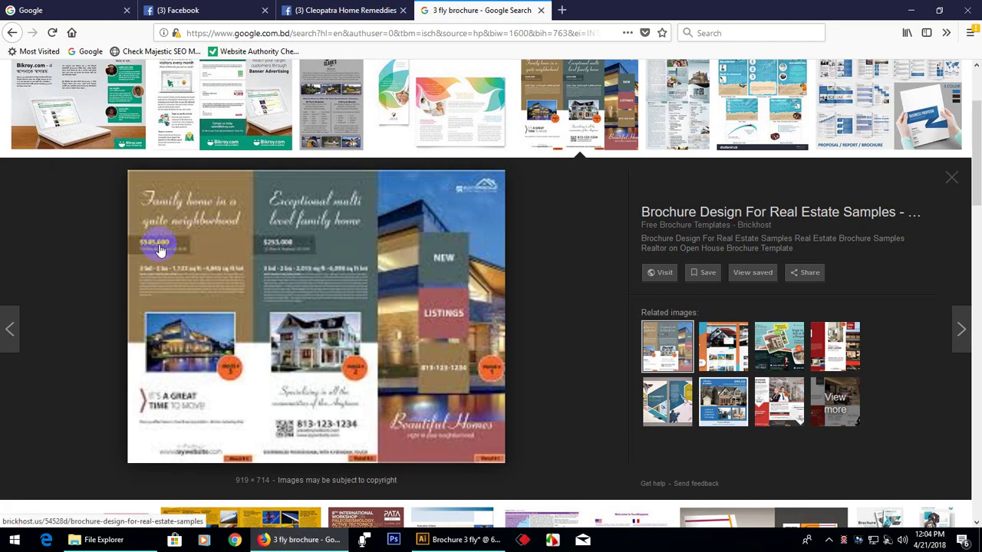
{"action": "scroll", "coordinate": [500, 314], "scroll_direction": "up", "scroll_amount": 3}
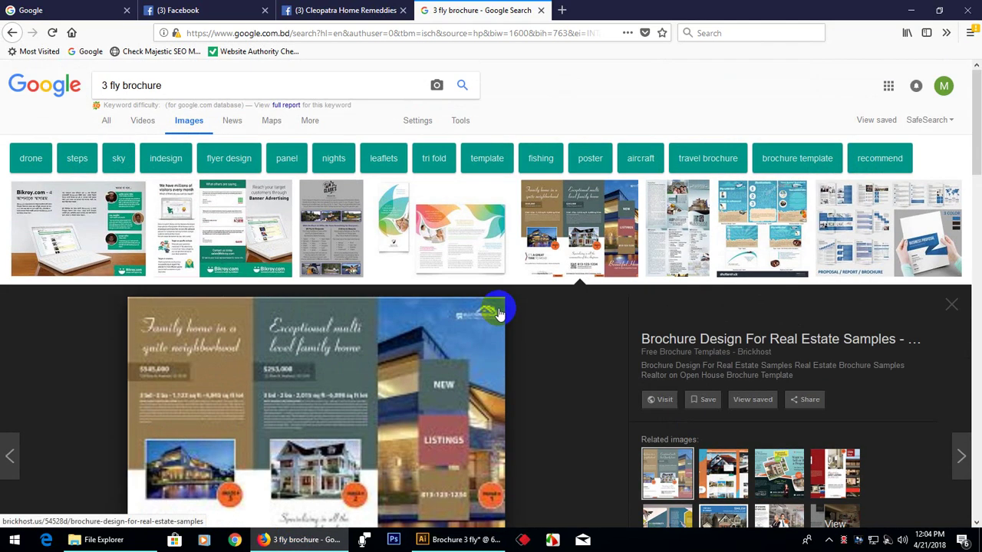
{"action": "left_click", "coordinate": [441, 238]}
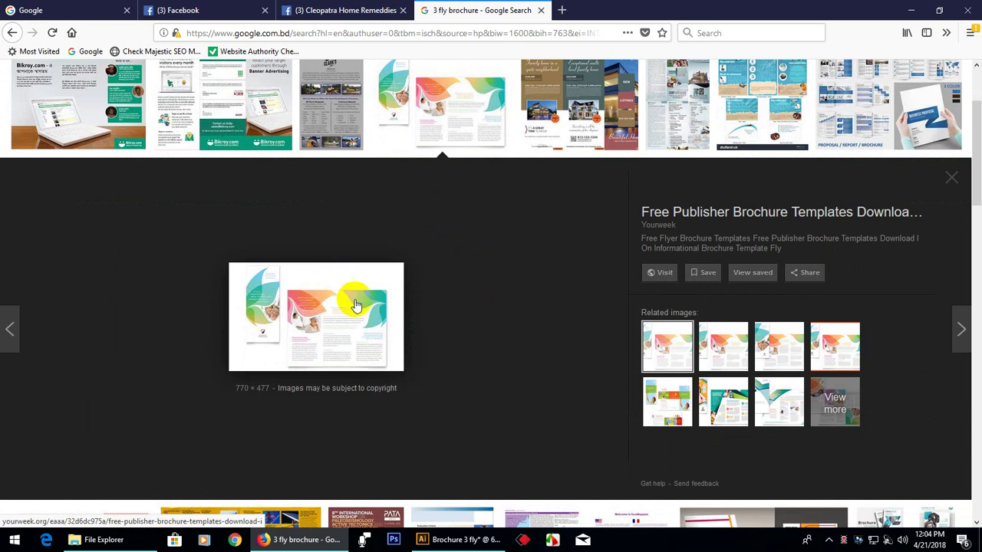
In Illustrator, draw a closed leaf shape about 3.7 × 2.36 in with the Pen tool atop the first artboard's third panel.
{"action": "left_click", "coordinate": [434, 536]}
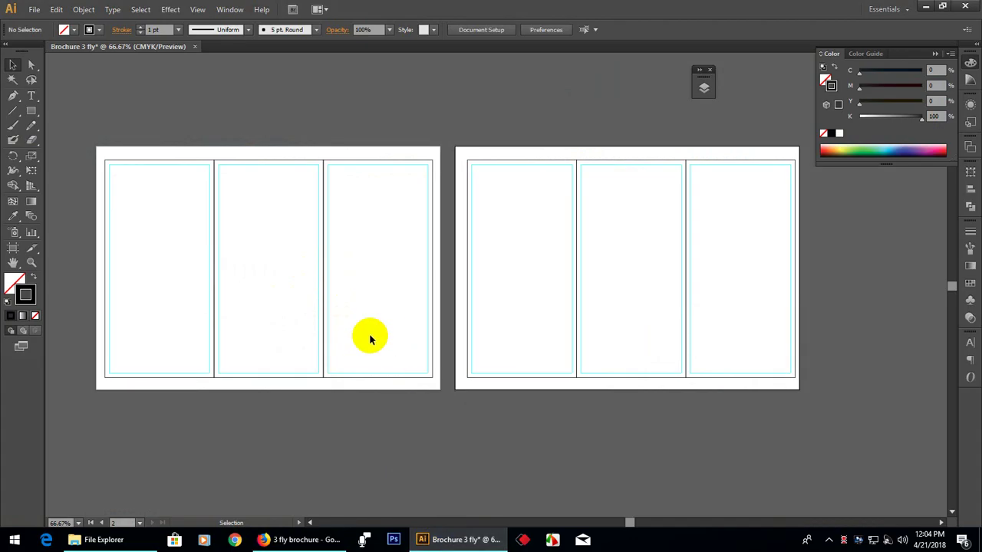
{"action": "left_click", "coordinate": [13, 95]}
{"action": "left_click", "coordinate": [433, 169]}
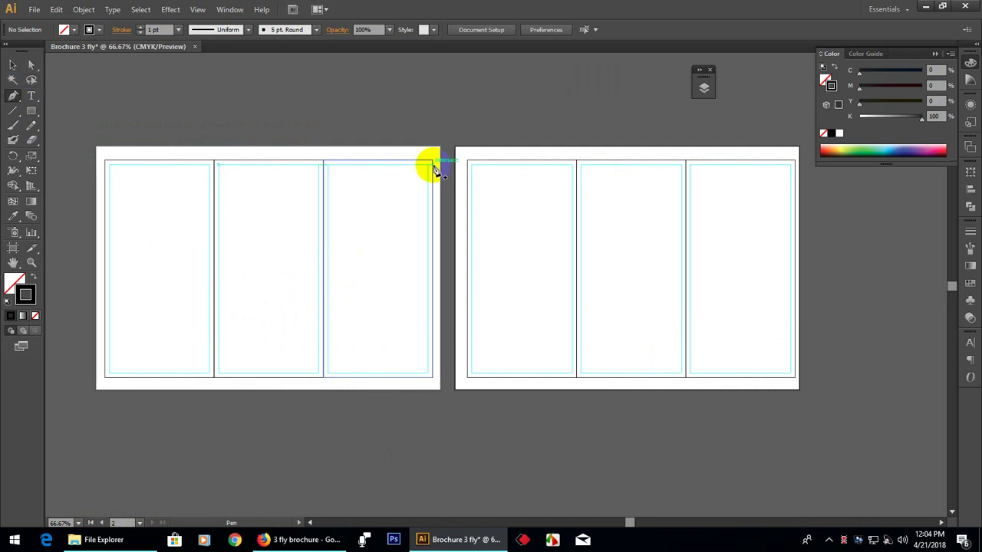
{"action": "left_click_drag", "start_coordinate": [367, 222], "coordinate": [321, 212]}
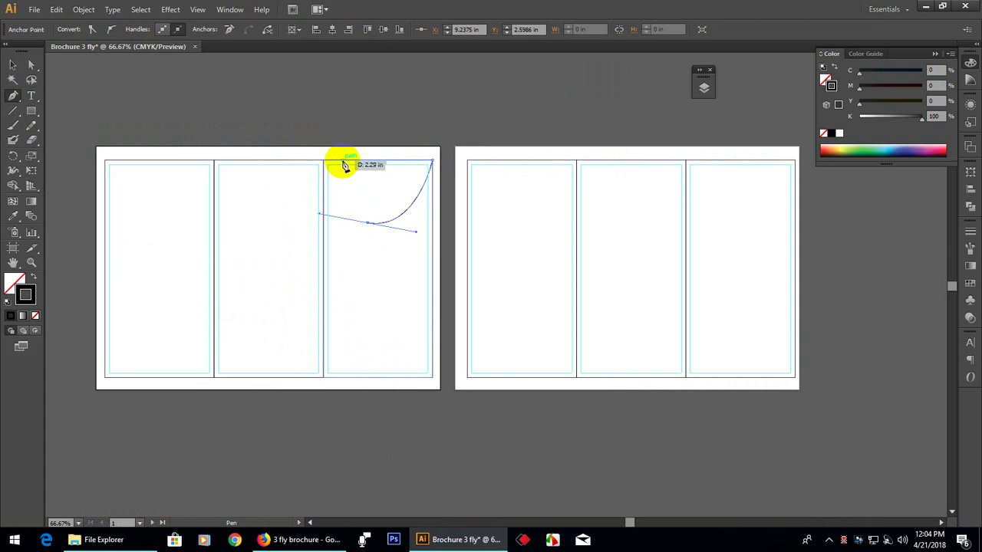
{"action": "left_click_drag", "start_coordinate": [343, 161], "coordinate": [377, 148]}
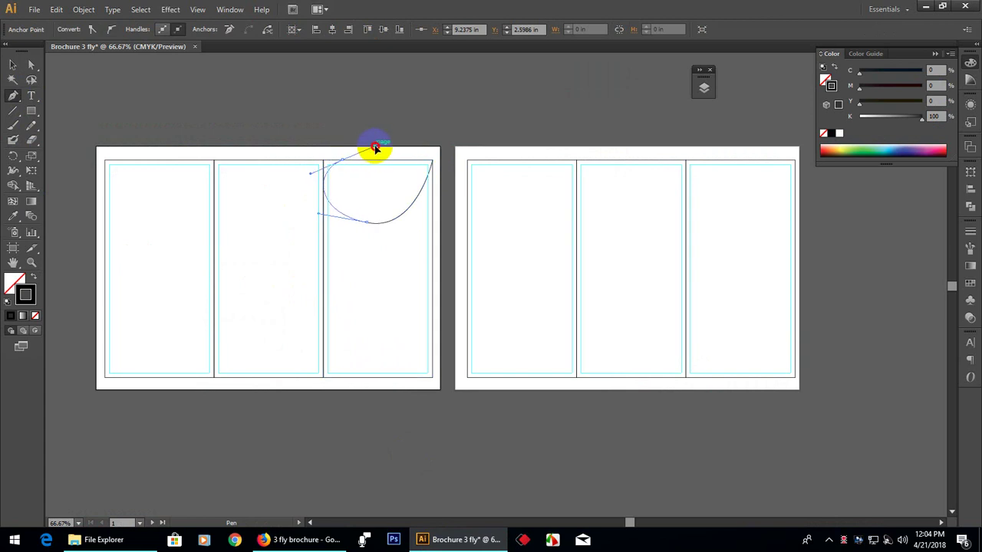
{"action": "left_click", "coordinate": [432, 162]}
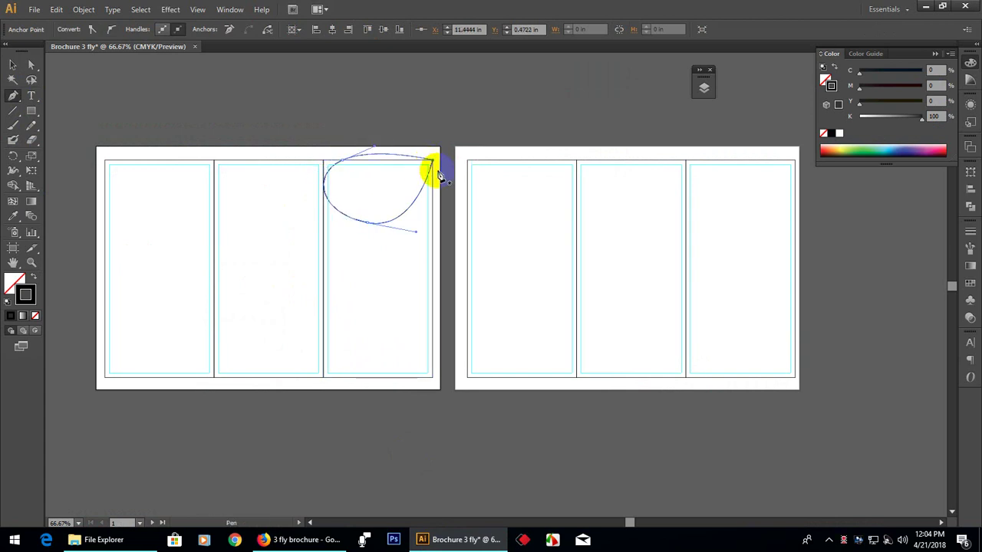
Move the leaf shape down and rotate it slightly counterclockwise so its pointed tip meets the third panel's upper outer corner.
{"action": "left_click", "coordinate": [12, 67]}
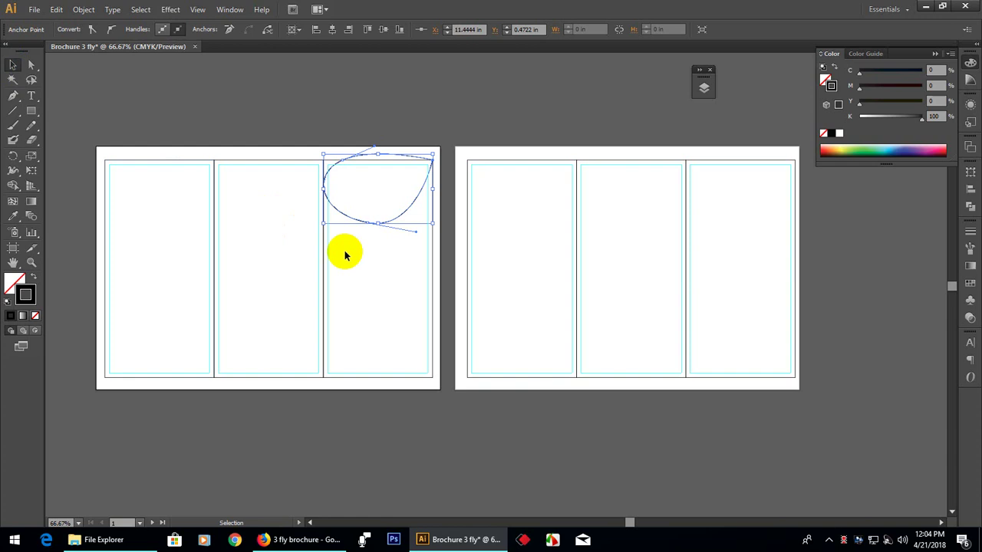
{"action": "left_click", "coordinate": [383, 263]}
{"action": "mouse_move", "coordinate": [366, 224]}
{"action": "left_mouse_down"}
{"action": "mouse_move", "coordinate": [344, 232]}
{"action": "mouse_move", "coordinate": [369, 234]}
{"action": "left_mouse_up"}
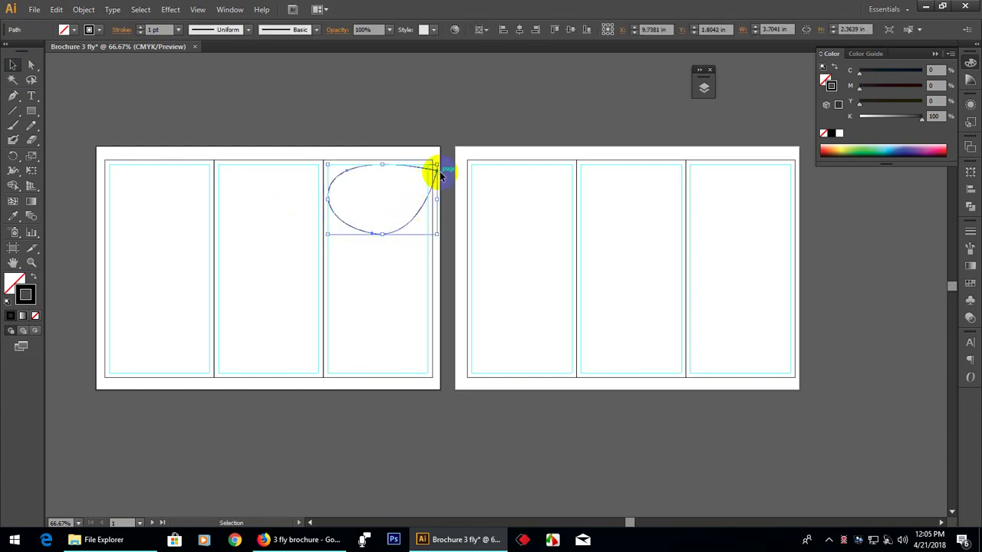
{"action": "mouse_move", "coordinate": [442, 170]}
{"action": "left_mouse_down"}
{"action": "mouse_move", "coordinate": [436, 160]}
{"action": "mouse_move", "coordinate": [427, 180]}
{"action": "left_mouse_up"}
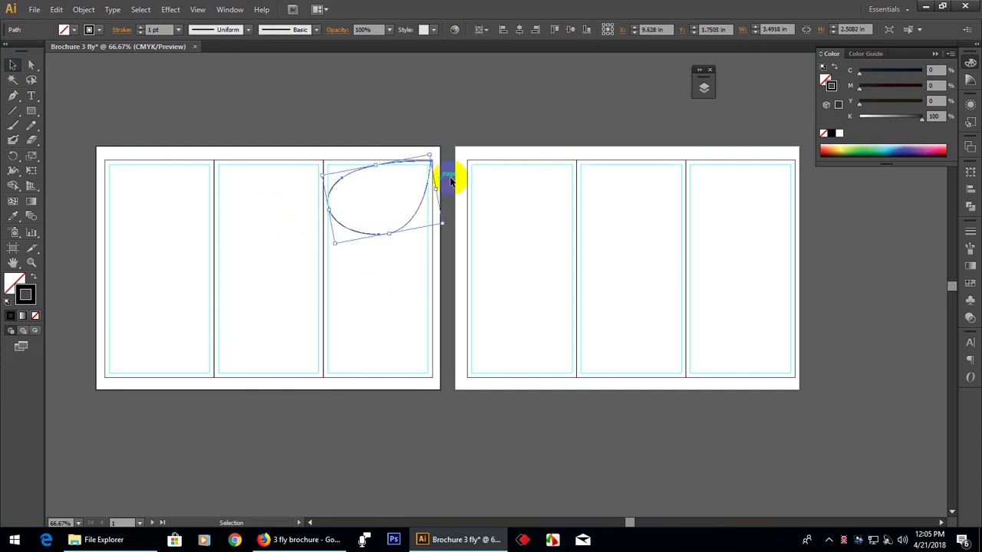
{"action": "left_click", "coordinate": [441, 247]}
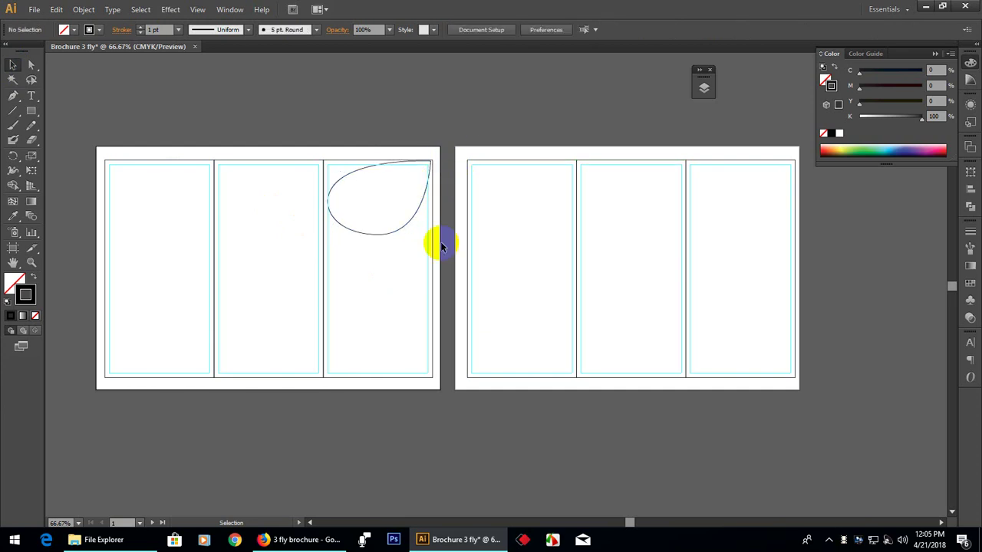
Fill the leaf in the third panel with a linear white-to-black gradient and leave its outline without a stroke.
{"action": "left_click", "coordinate": [403, 227]}
{"action": "left_click", "coordinate": [970, 266]}
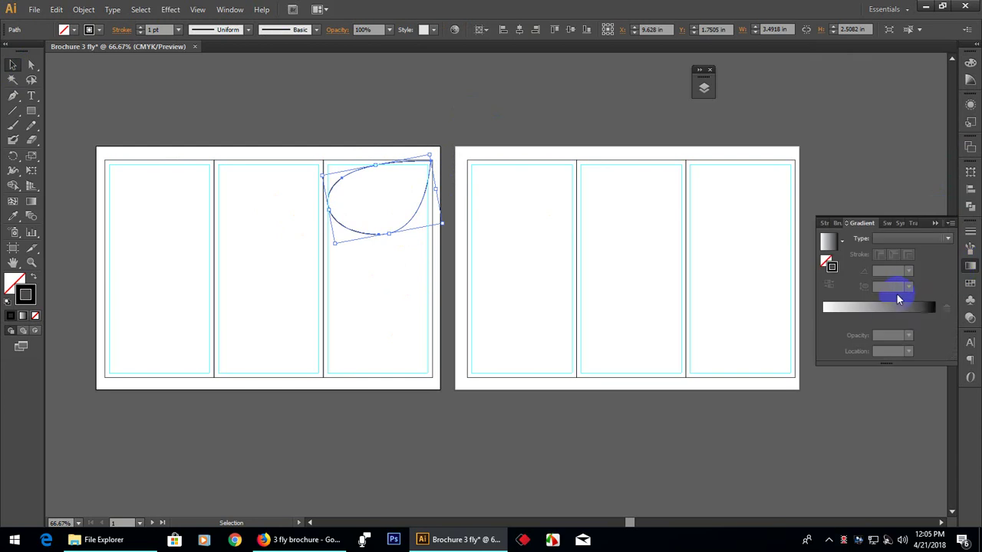
{"action": "left_click", "coordinate": [891, 307]}
{"action": "left_click", "coordinate": [14, 298]}
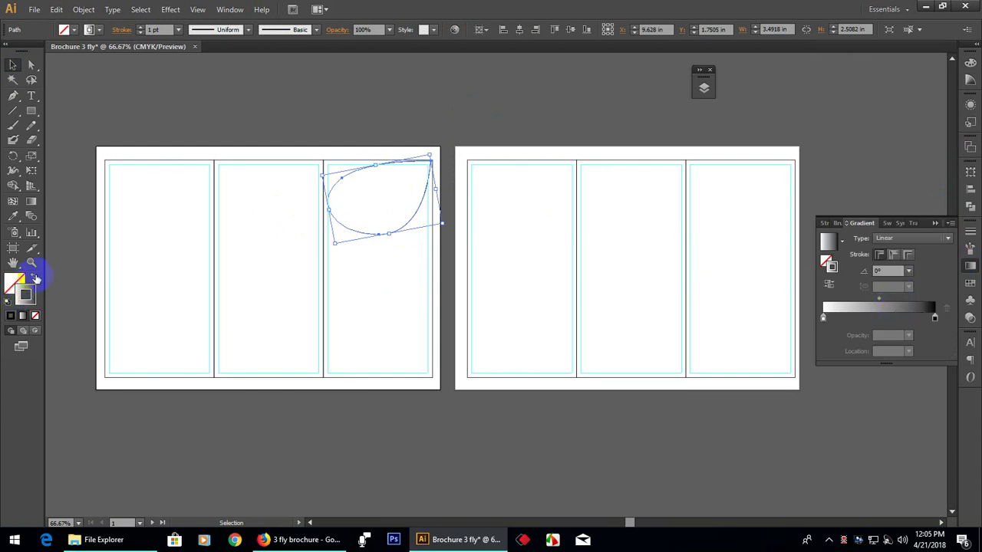
{"action": "left_click", "coordinate": [35, 279]}
{"action": "left_click", "coordinate": [323, 107]}
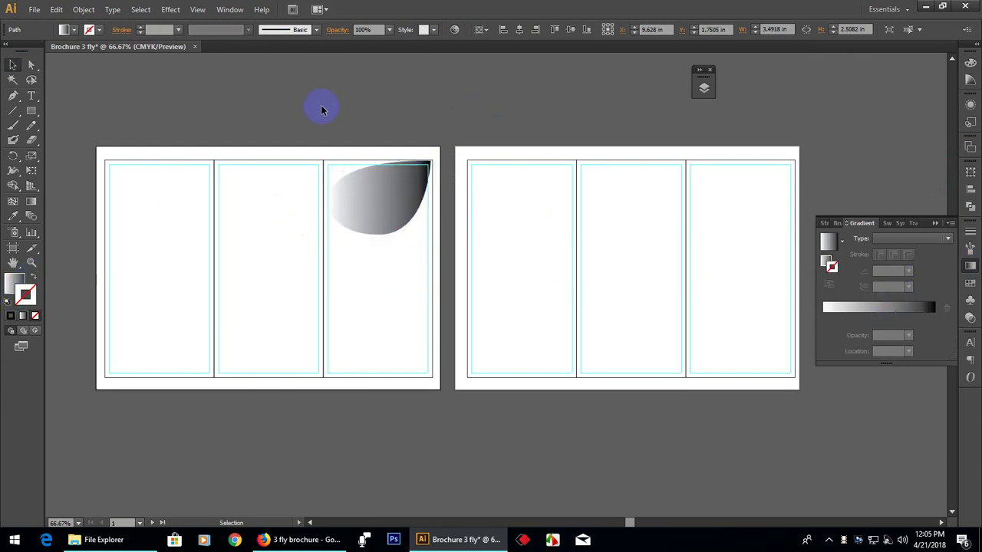
Duplicate the gradient leaf about 0.44 in lower and send the copy to the back.
{"action": "left_click", "coordinate": [379, 182]}
{"action": "left_click_drag", "start_coordinate": [386, 195], "coordinate": [364, 199]}
{"action": "right_click", "coordinate": [365, 199]}
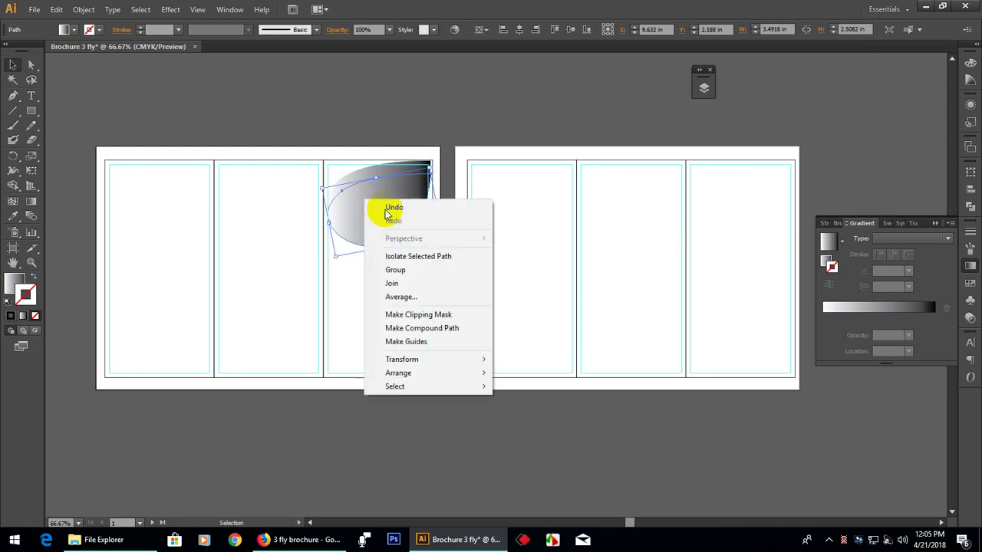
{"action": "mouse_move", "coordinate": [456, 374]}
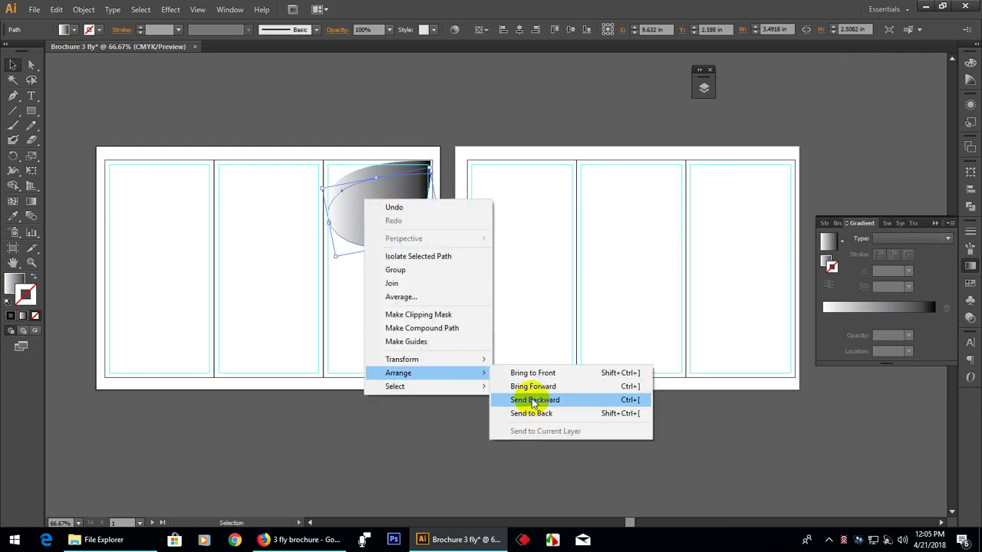
{"action": "left_click", "coordinate": [531, 415]}
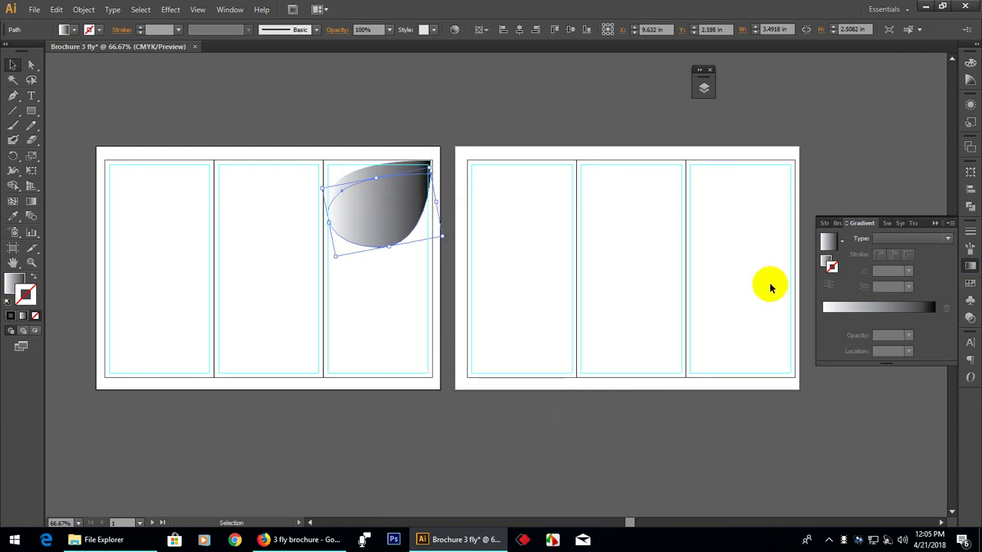
Give the rear leaf copy a linear white-to-green gradient fill ending at C 100, M 0, Y 100, K 0, with no stroke.
{"action": "left_click", "coordinate": [882, 306]}
{"action": "double_click", "coordinate": [934, 317]}
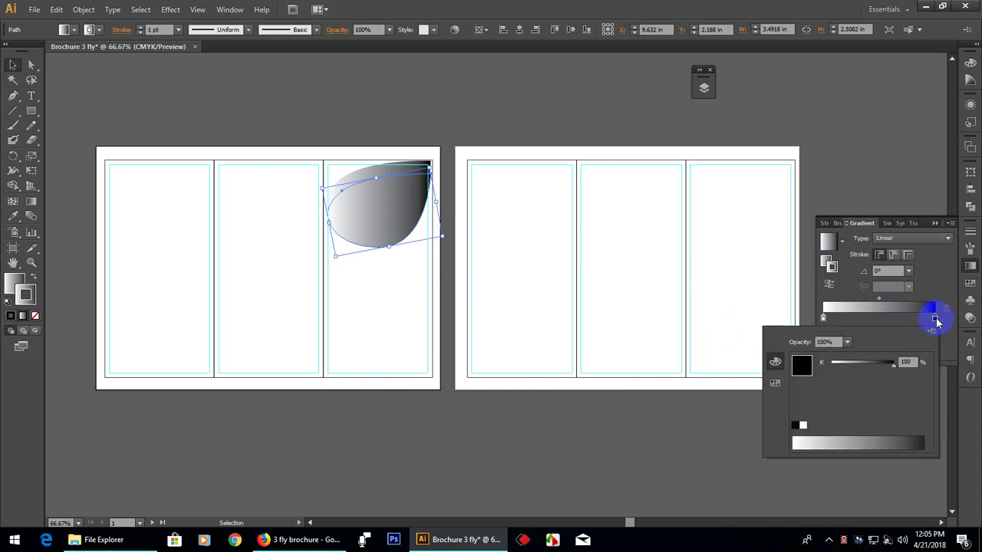
{"action": "left_click", "coordinate": [931, 330]}
{"action": "left_click", "coordinate": [869, 372]}
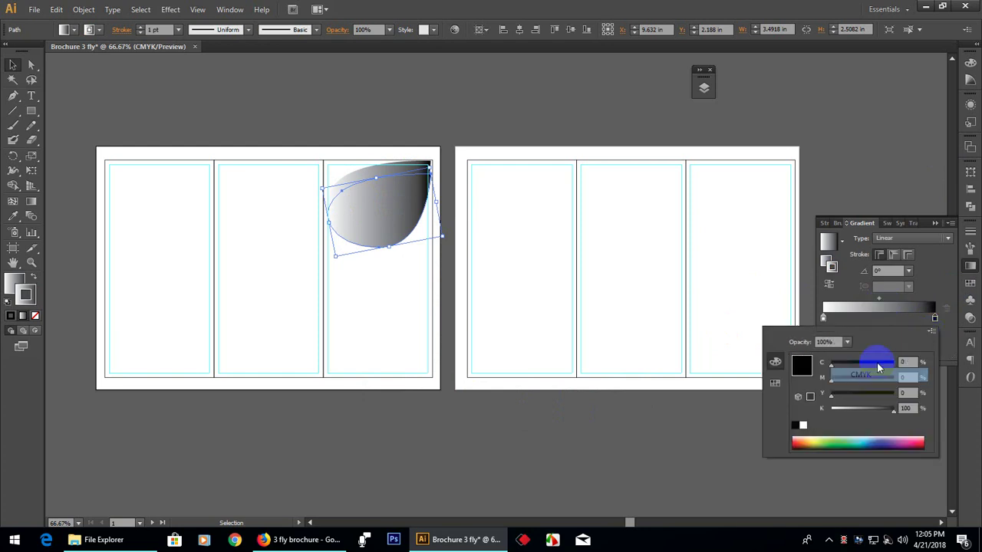
{"action": "left_click_drag", "start_coordinate": [891, 411], "coordinate": [897, 391]}
{"action": "left_click_drag", "start_coordinate": [834, 366], "coordinate": [943, 373]}
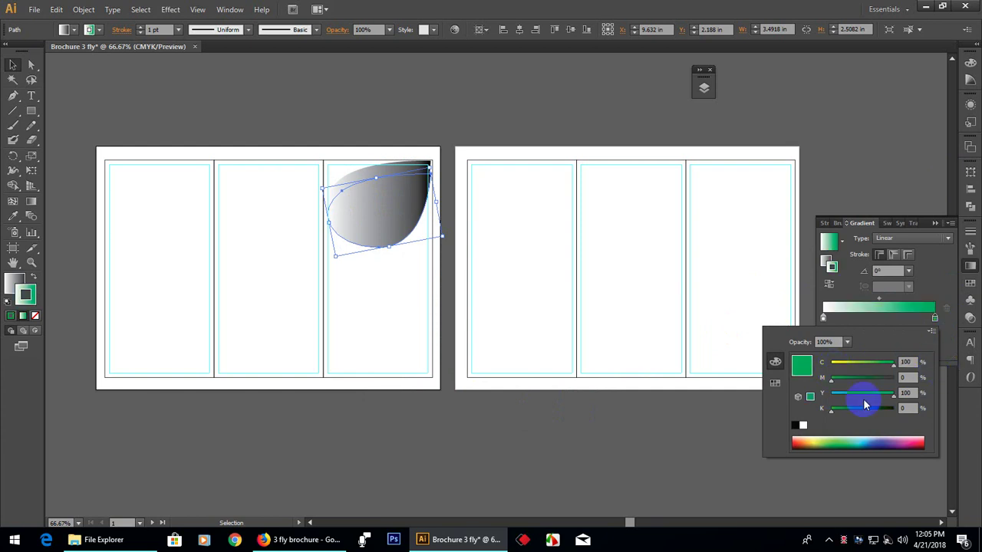
{"action": "left_click", "coordinate": [822, 316]}
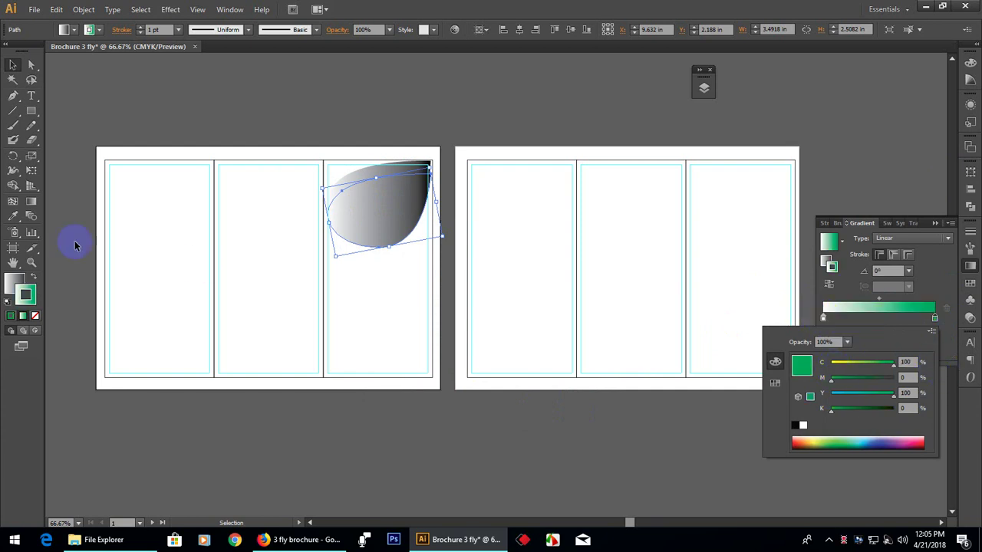
{"action": "left_click", "coordinate": [32, 278]}
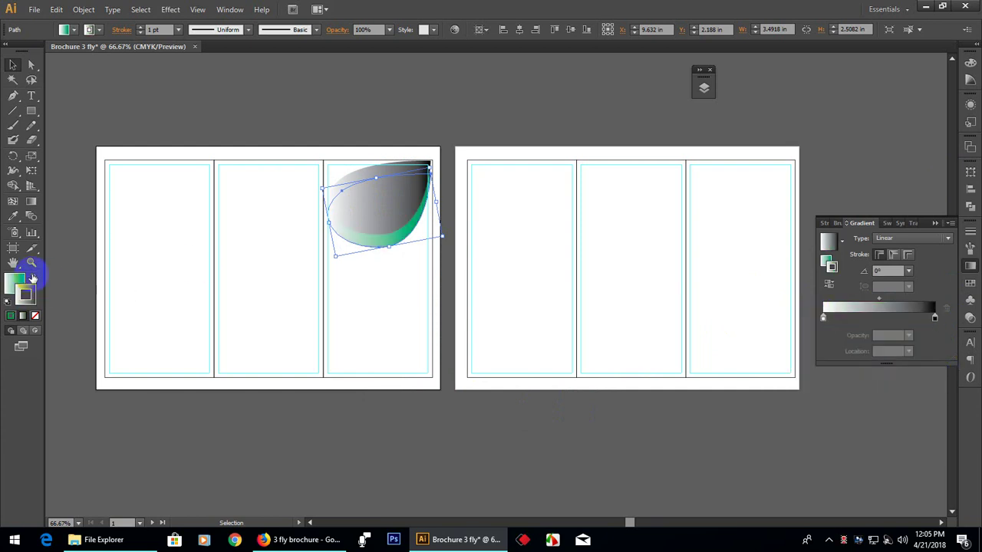
{"action": "left_click", "coordinate": [35, 315]}
{"action": "left_click", "coordinate": [16, 282]}
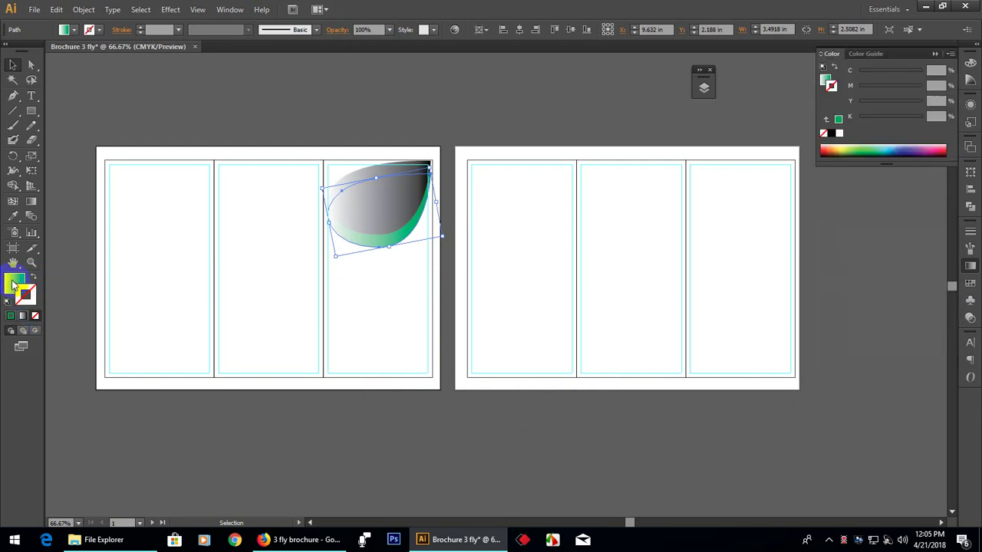
{"action": "left_click", "coordinate": [382, 300]}
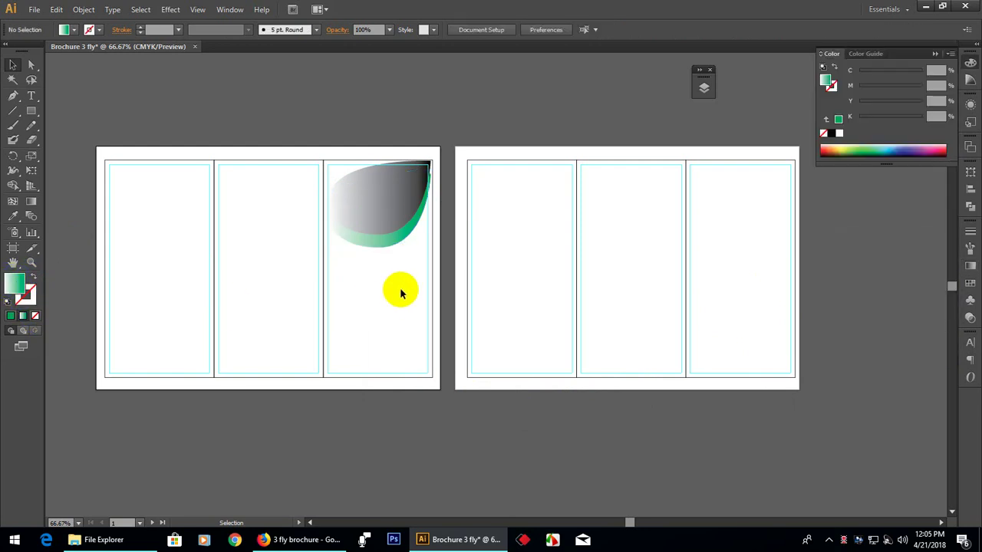
Delete both leaf shapes from the first artboard's third panel.
{"action": "scroll", "coordinate": [395, 283], "scroll_direction": "down", "scroll_amount": 3}
{"action": "scroll", "coordinate": [394, 282], "scroll_direction": "up", "scroll_amount": 3}
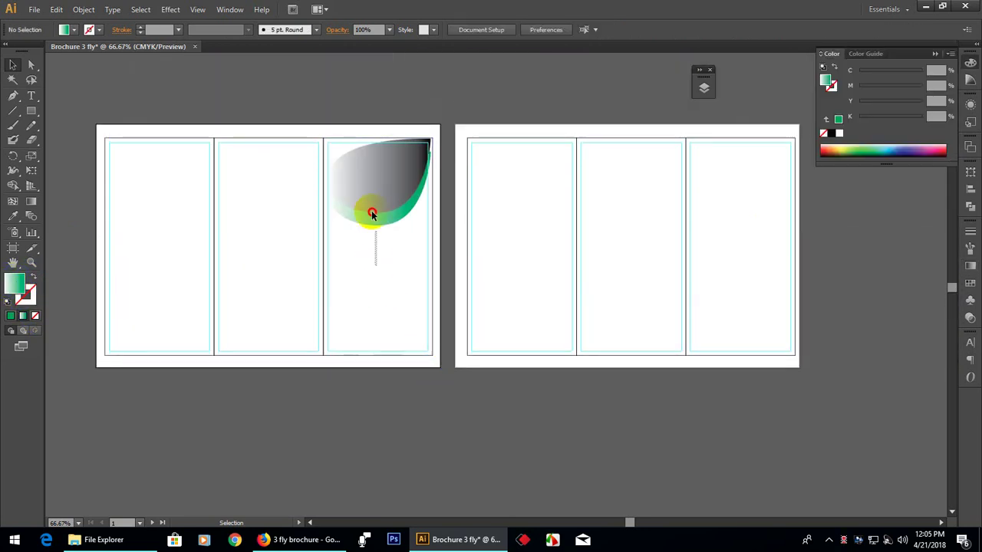
{"action": "left_click", "coordinate": [370, 209]}
{"action": "key", "text": "Delete"}
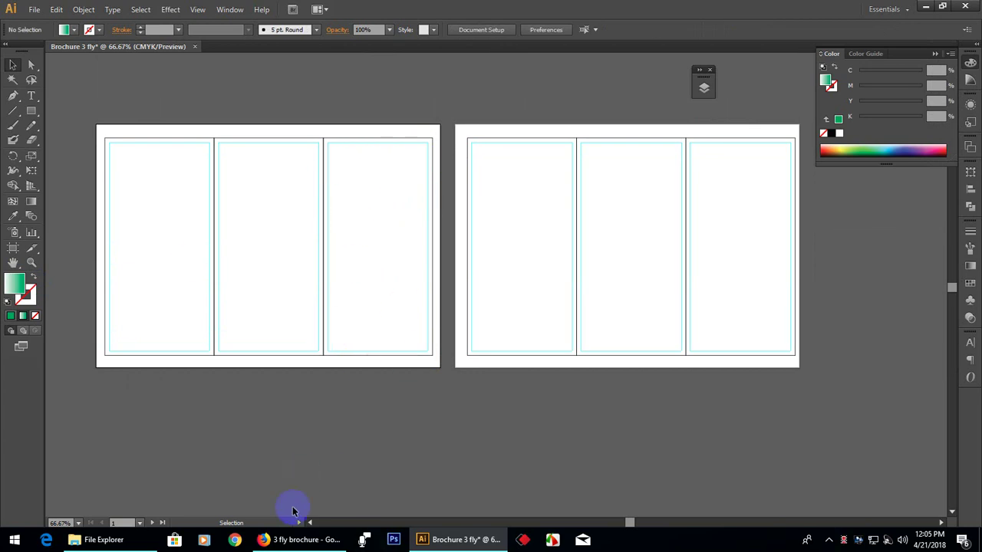
Switch to Firefox and preview the real estate and travel brochure samples and the related Real Homes design.
{"action": "left_click", "coordinate": [291, 541]}
{"action": "left_click", "coordinate": [438, 355]}
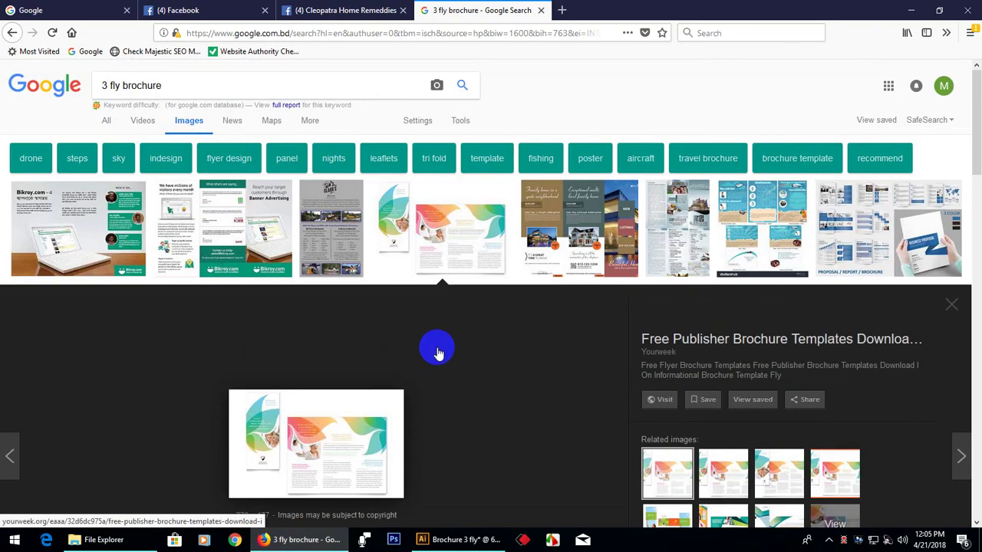
{"action": "left_click", "coordinate": [592, 190]}
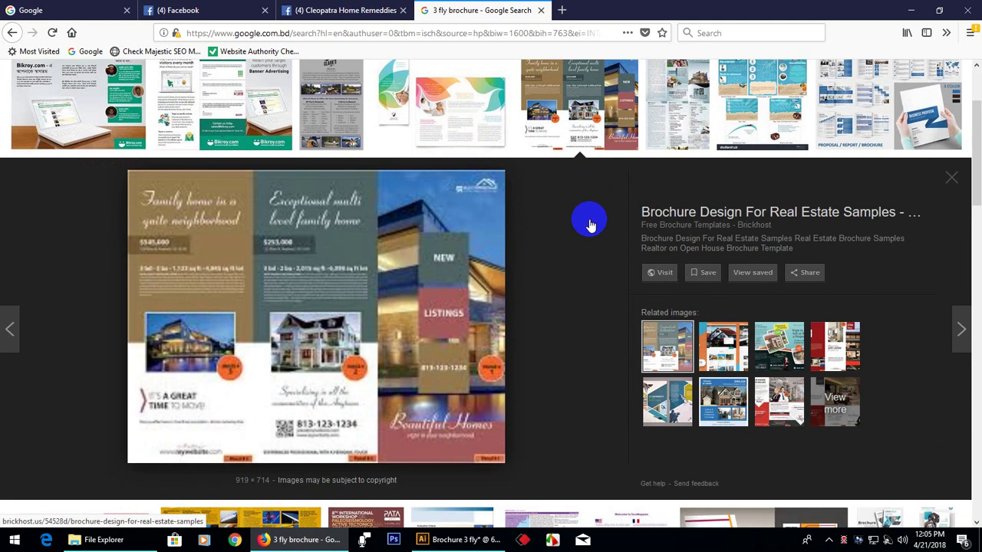
{"action": "scroll", "coordinate": [721, 253], "scroll_direction": "up", "scroll_amount": 2}
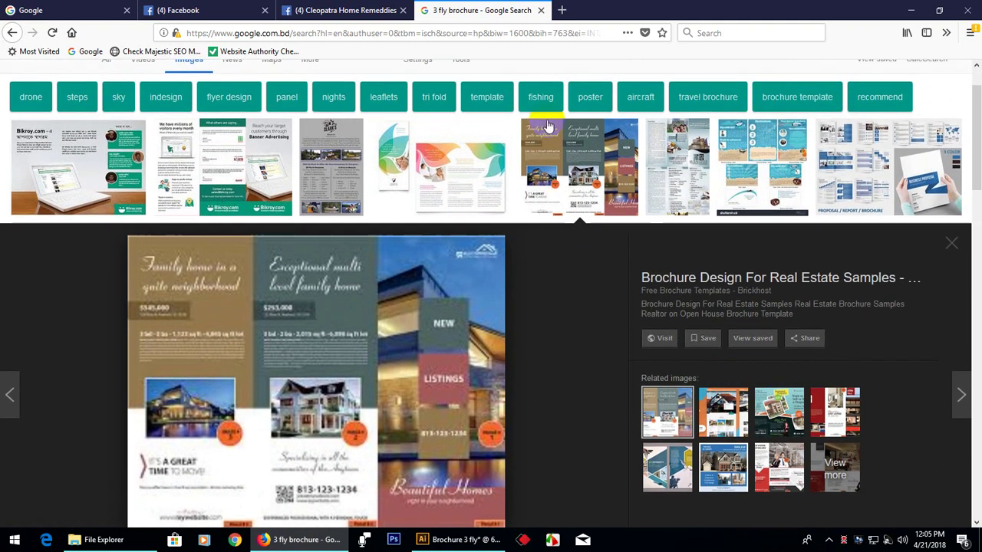
{"action": "left_click", "coordinate": [751, 173]}
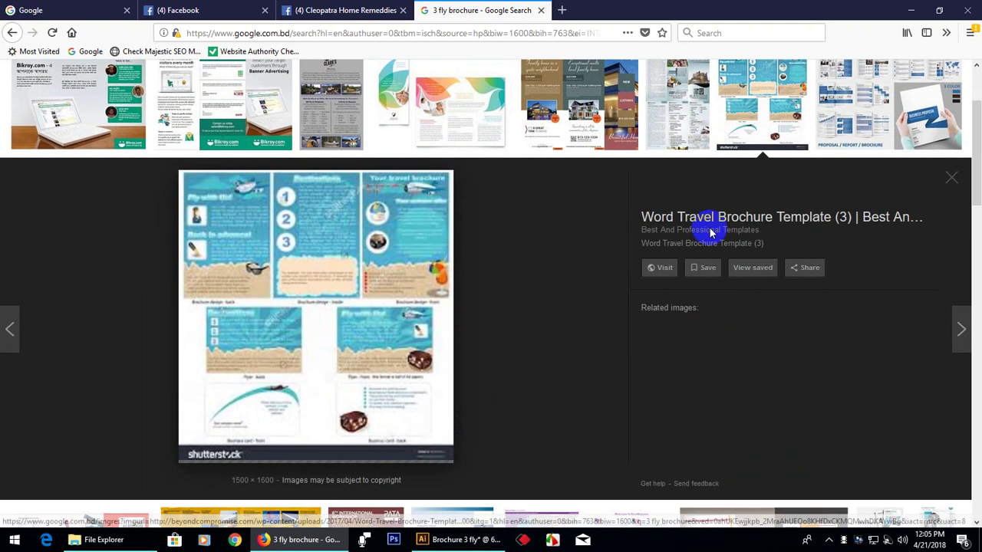
{"action": "left_click", "coordinate": [563, 116]}
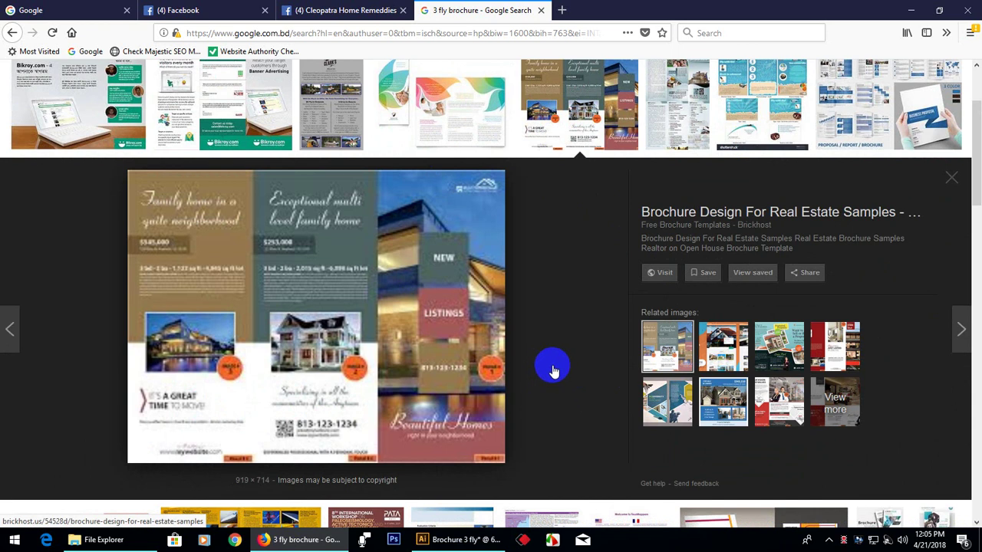
{"action": "left_click", "coordinate": [713, 349]}
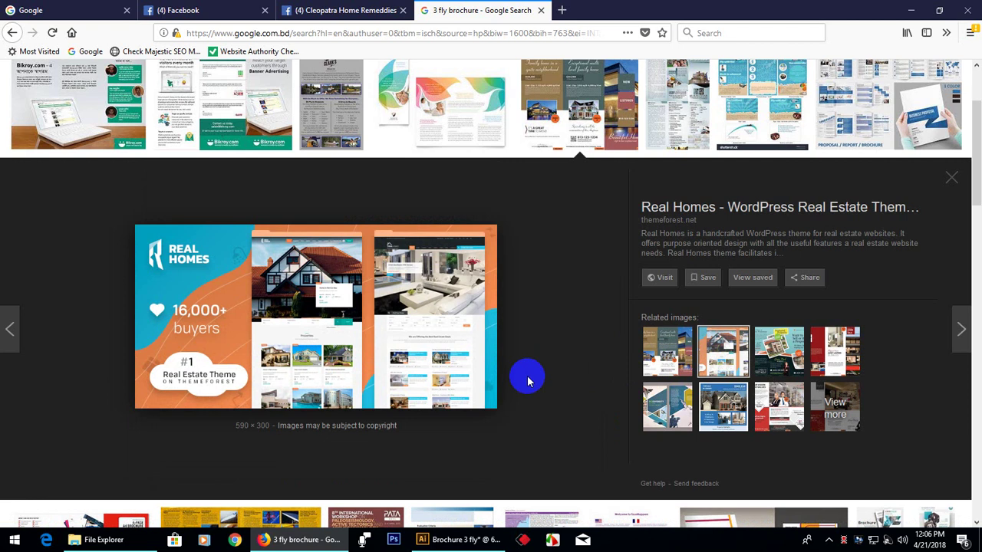
Preview the Tri Fold Brochure Template and the standing panel brochure mockup among the image results.
{"action": "scroll", "coordinate": [528, 379], "scroll_direction": "down", "scroll_amount": 2}
{"action": "scroll", "coordinate": [528, 379], "scroll_direction": "down", "scroll_amount": 3}
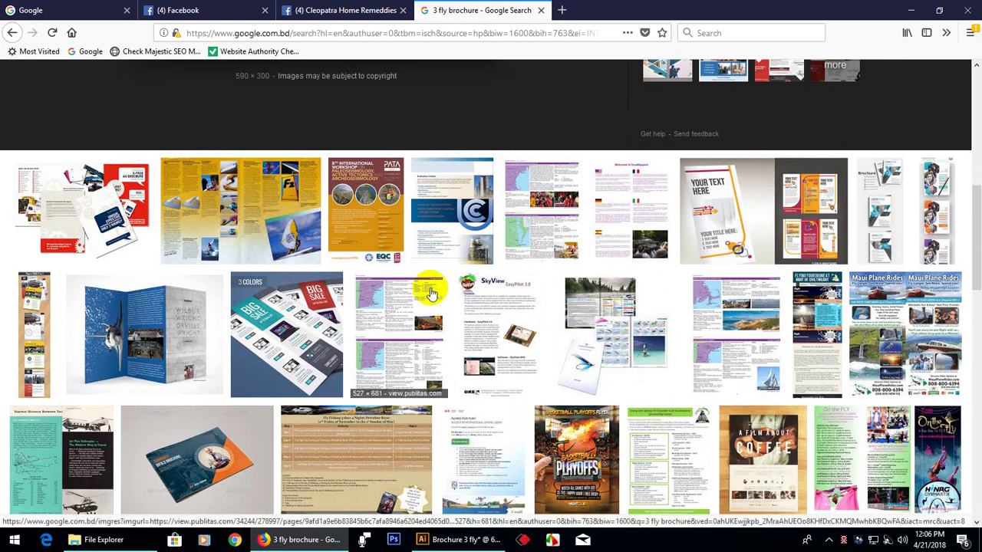
{"action": "left_click", "coordinate": [806, 203]}
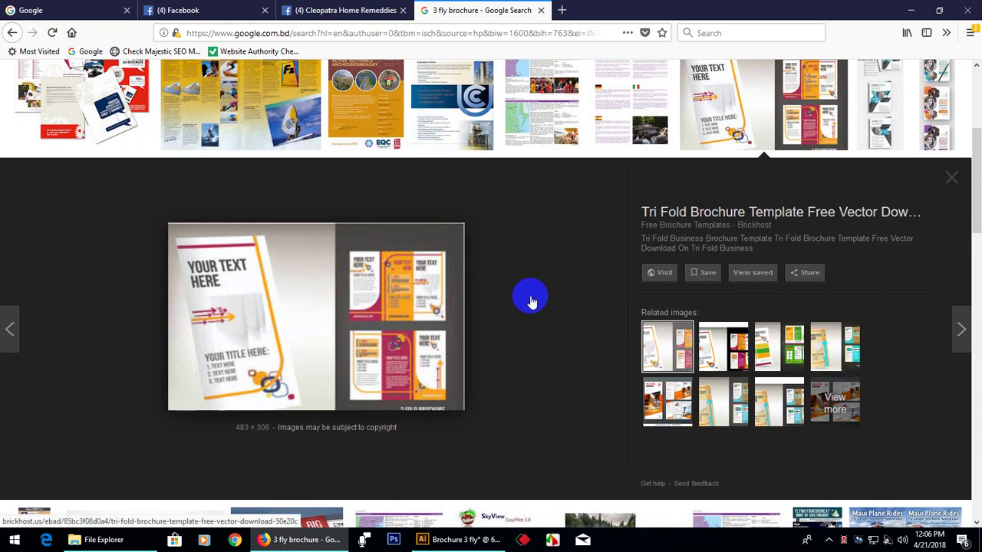
{"action": "scroll", "coordinate": [460, 284], "scroll_direction": "down", "scroll_amount": 6}
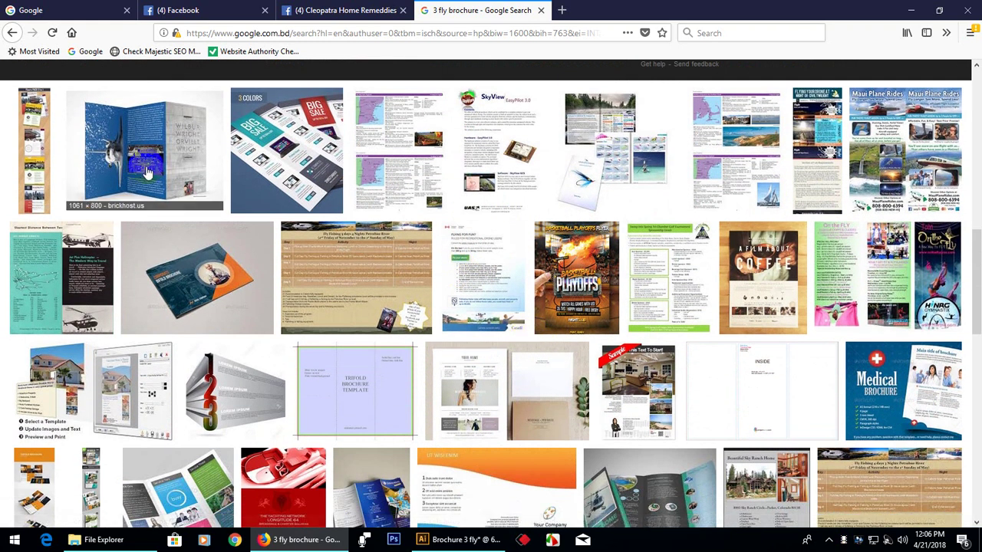
{"action": "left_click", "coordinate": [74, 175]}
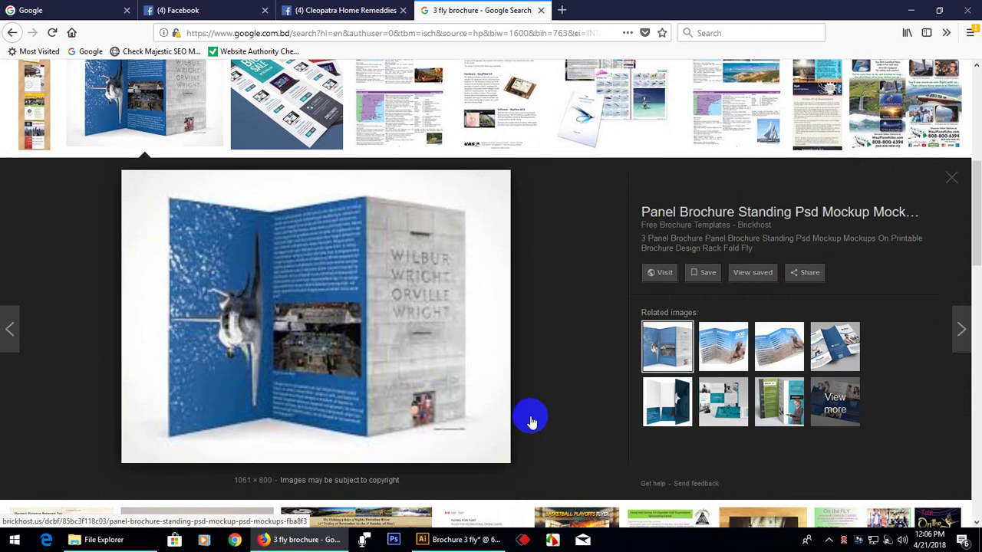
{"action": "scroll", "coordinate": [537, 406], "scroll_direction": "down", "scroll_amount": 4}
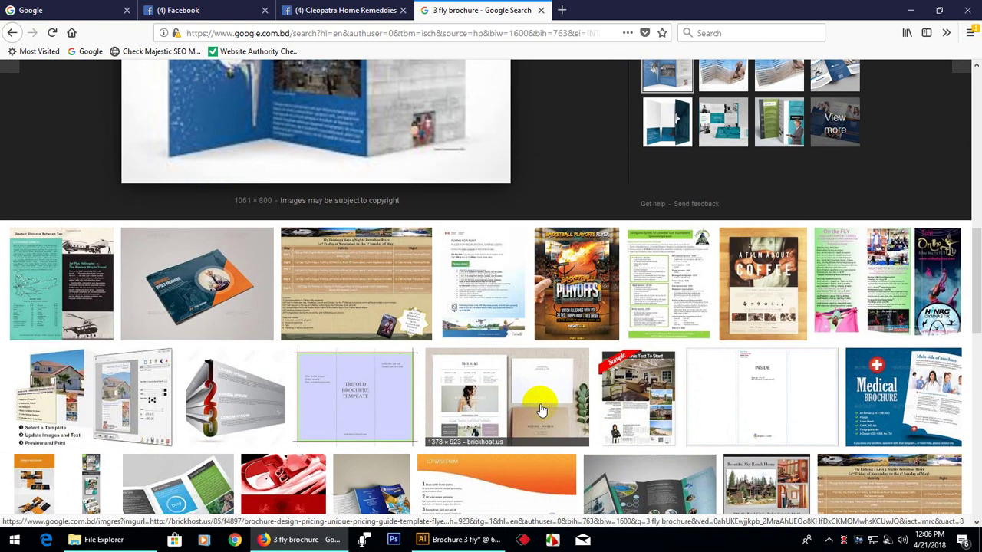
Look through the remaining 3 fly brochure image results for a different layout reference.
{"action": "scroll", "coordinate": [541, 410], "scroll_direction": "down", "scroll_amount": 3}
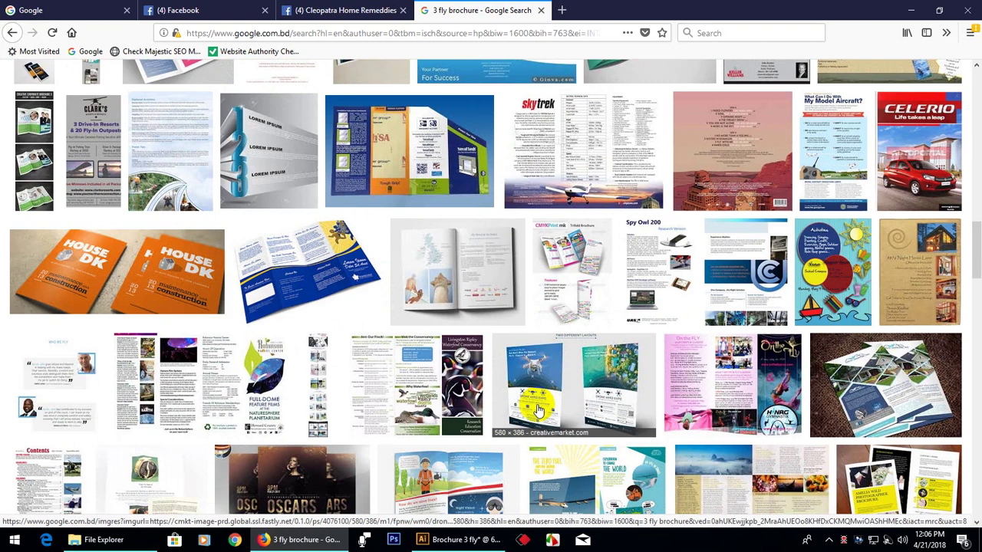
{"action": "scroll", "coordinate": [537, 411], "scroll_direction": "down", "scroll_amount": 3}
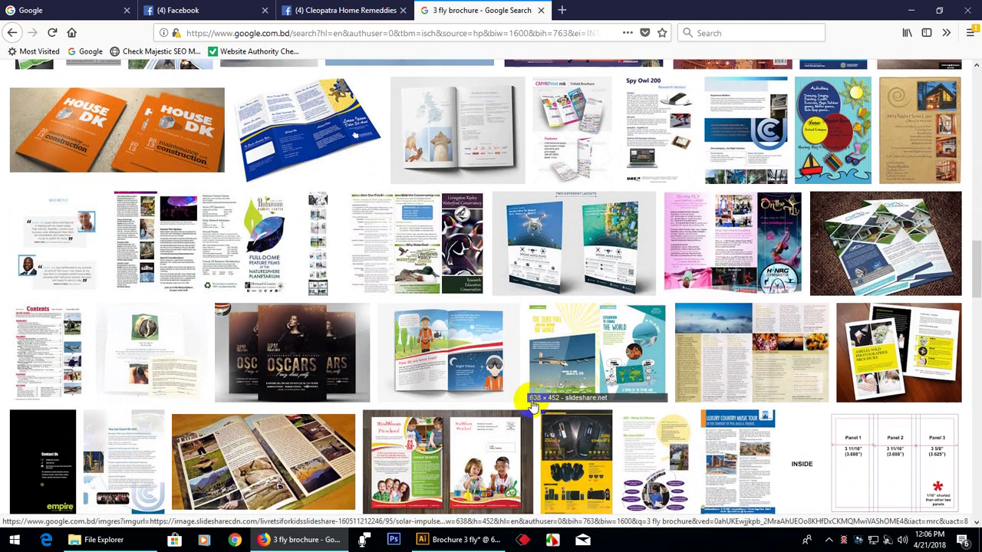
{"action": "scroll", "coordinate": [529, 399], "scroll_direction": "down", "scroll_amount": 6}
{"action": "scroll", "coordinate": [528, 399], "scroll_direction": "up", "scroll_amount": 6}
{"action": "scroll", "coordinate": [528, 399], "scroll_direction": "up", "scroll_amount": 20}
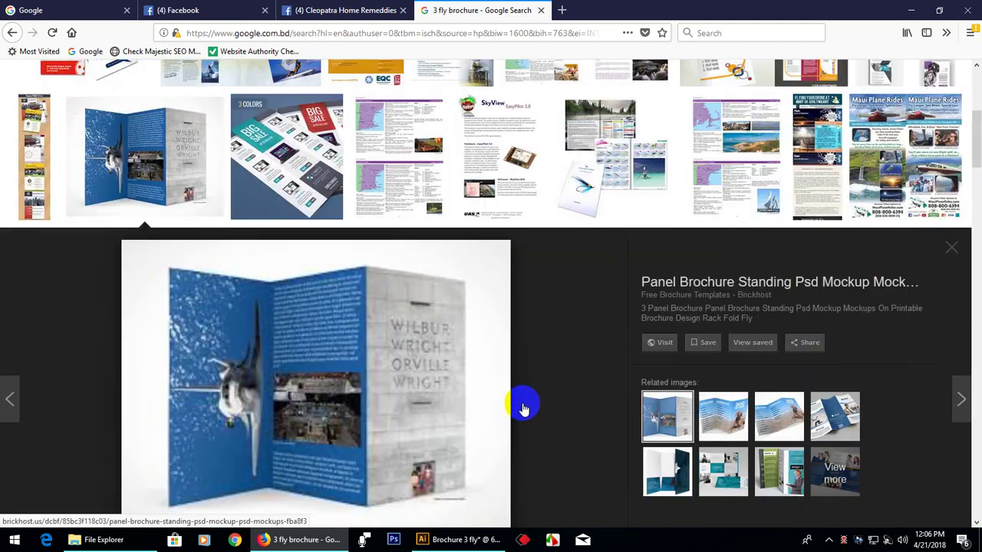
{"action": "scroll", "coordinate": [522, 408], "scroll_direction": "down", "scroll_amount": 2}
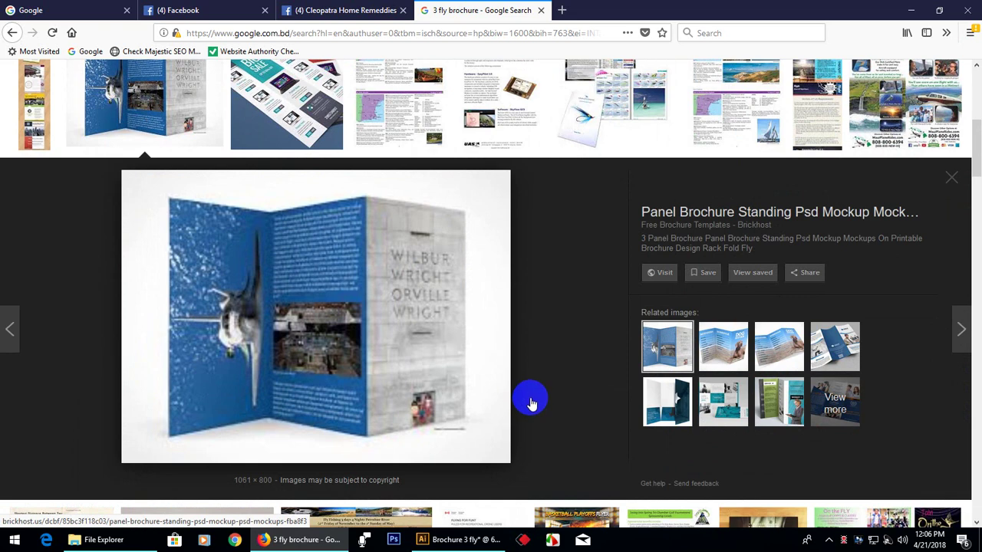
{"action": "scroll", "coordinate": [540, 381], "scroll_direction": "down", "scroll_amount": 15}
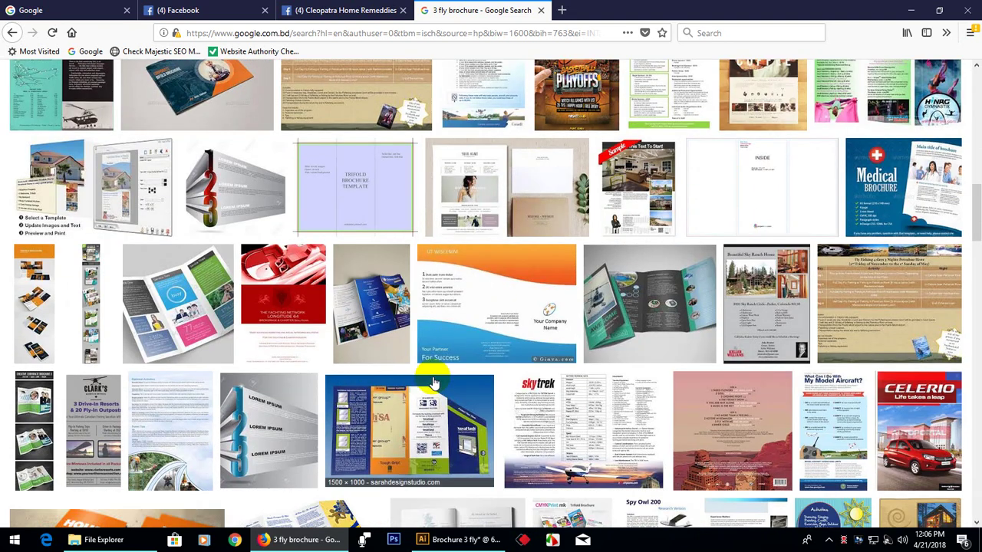
{"action": "scroll", "coordinate": [434, 382], "scroll_direction": "down", "scroll_amount": 5}
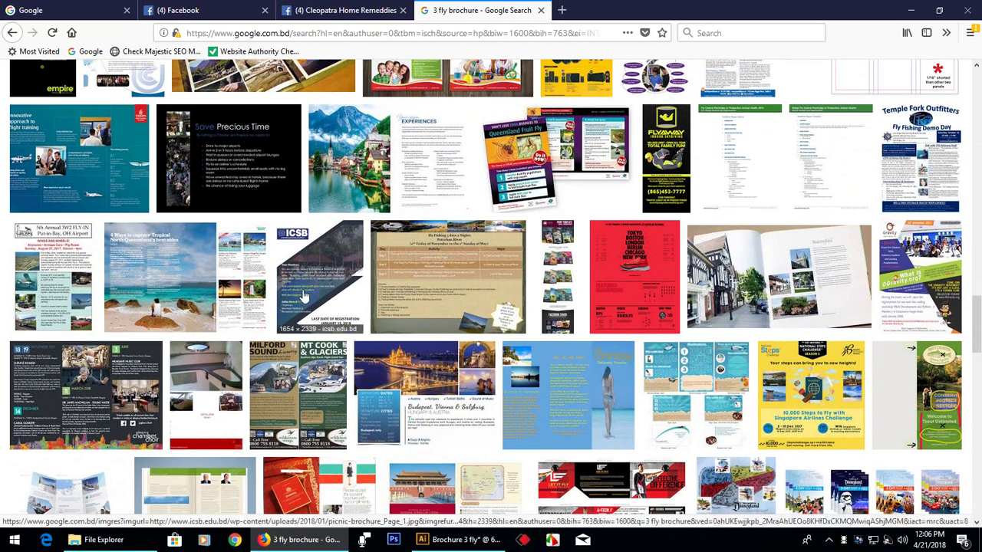
Preview the ICSB Annual Picnic 2018 brochure and bring up the options for its image.
{"action": "left_click", "coordinate": [314, 296]}
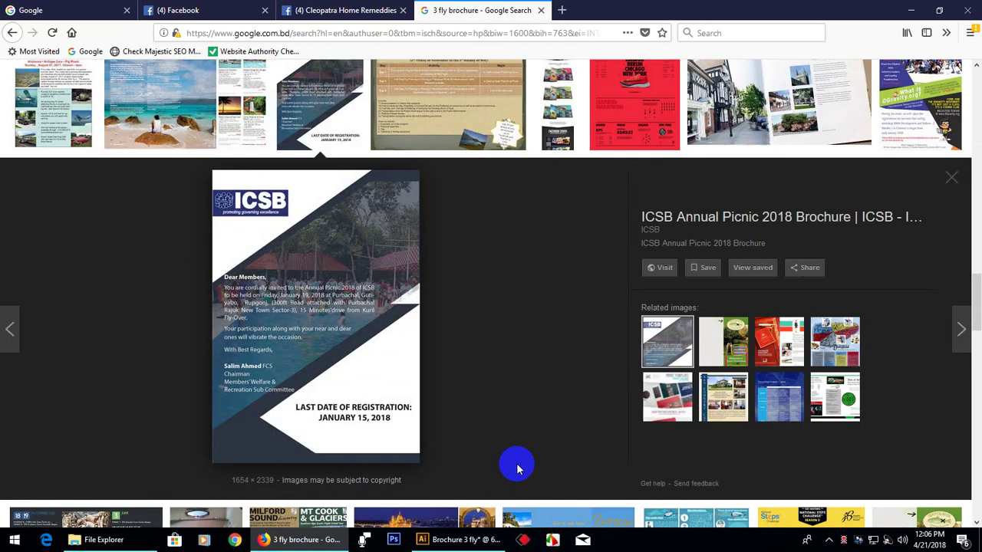
{"action": "scroll", "coordinate": [512, 459], "scroll_direction": "down", "scroll_amount": 1}
{"action": "scroll", "coordinate": [504, 453], "scroll_direction": "up", "scroll_amount": 1}
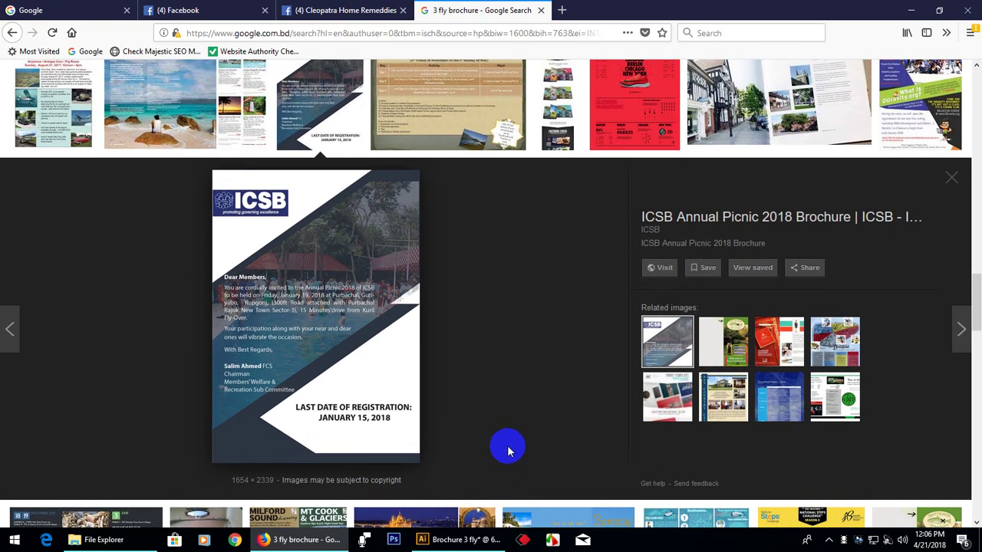
{"action": "left_click", "coordinate": [234, 286]}
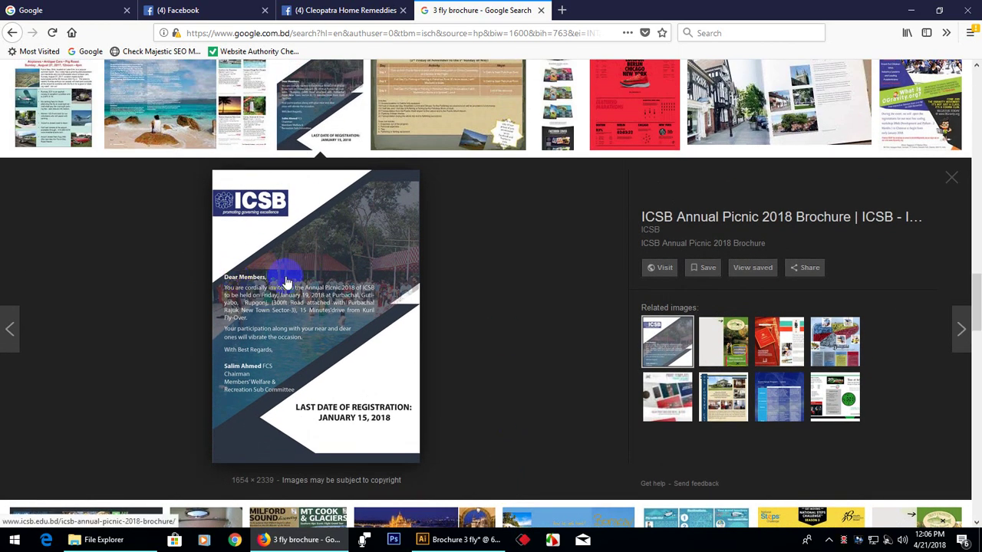
{"action": "right_click", "coordinate": [296, 224]}
{"action": "left_click", "coordinate": [352, 378]}
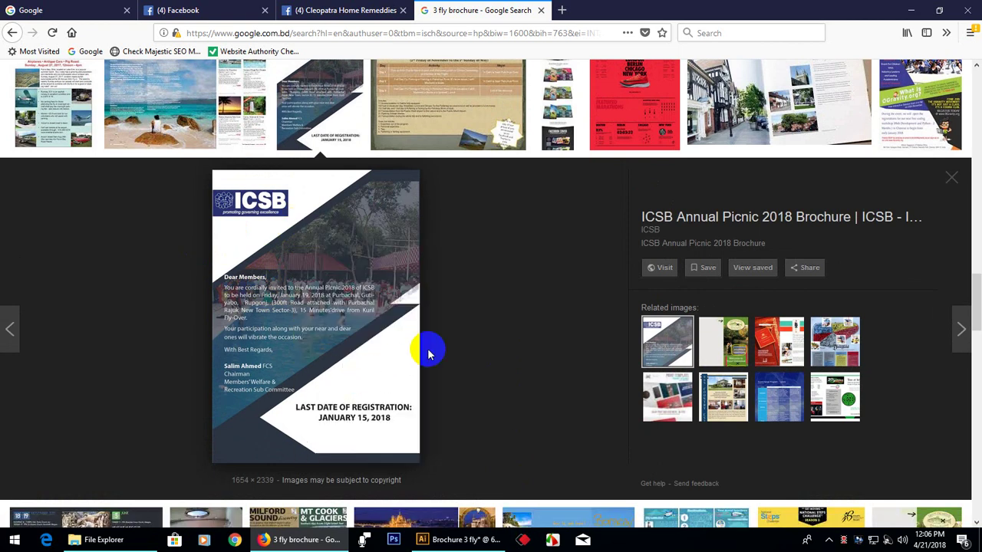